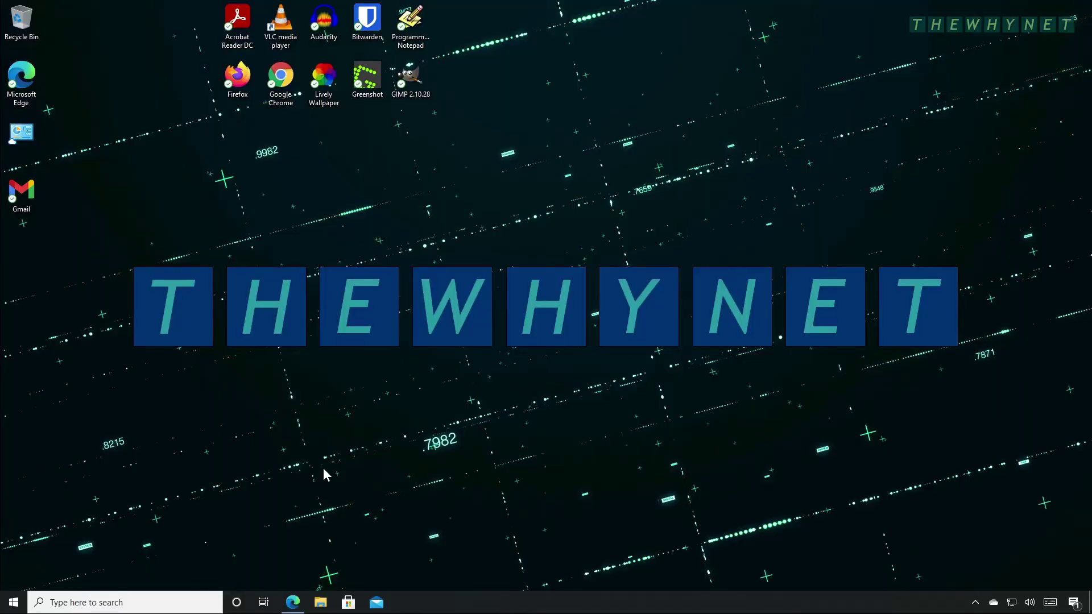
Launch Edge from the taskbar, opening Microsoft's Download Windows 11 page
left_click(290, 602)
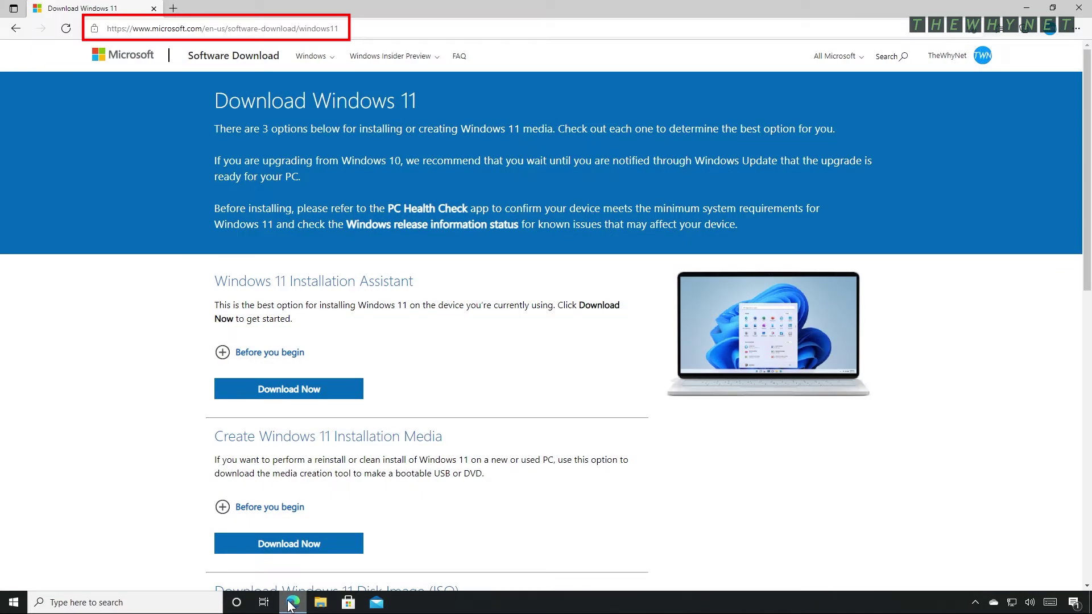
Select Windows 11 in the Disk Image (ISO) section and confirm the download
scroll(543, 505, "down", 3)
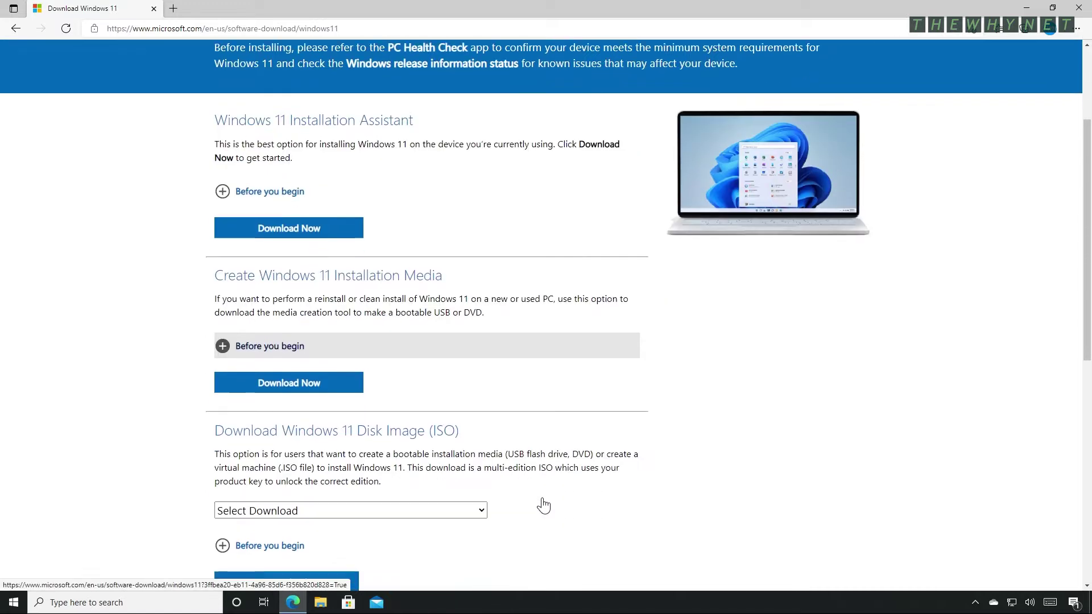
scroll(543, 505, "down", 2)
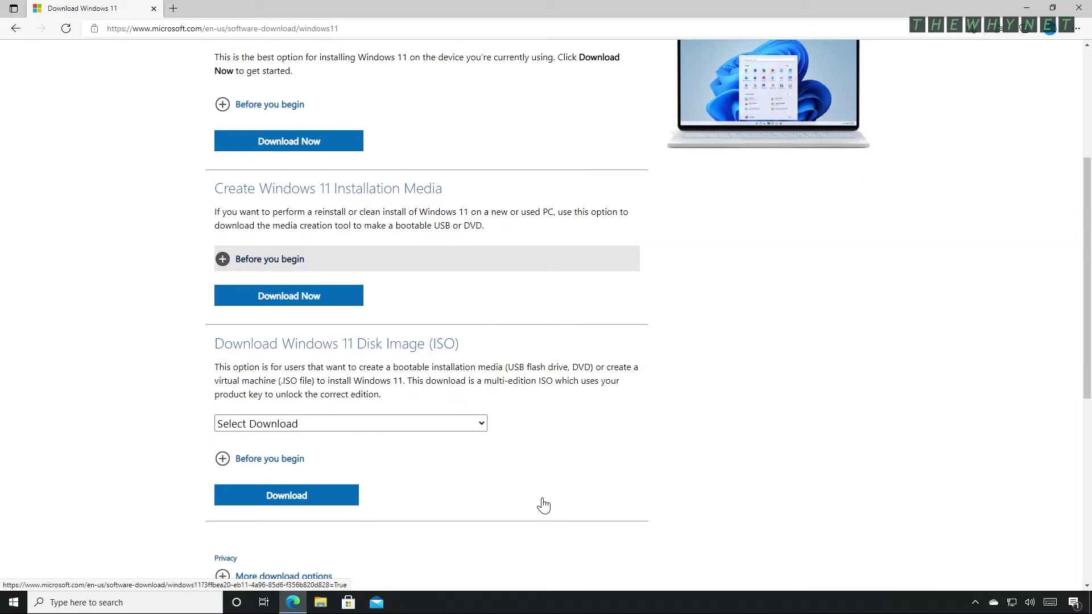
left_click(461, 424)
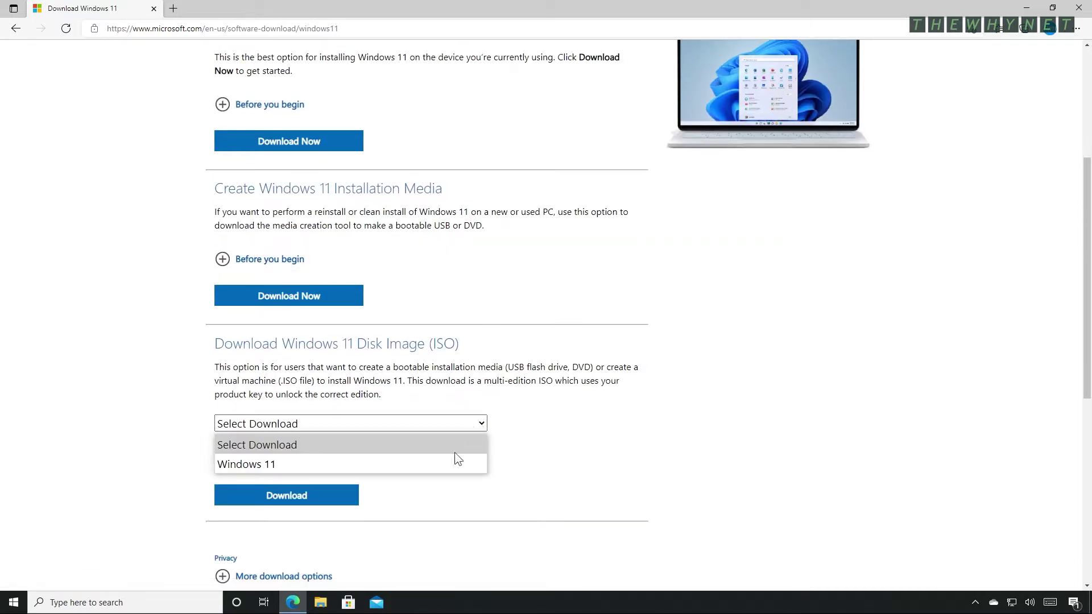
left_click(442, 467)
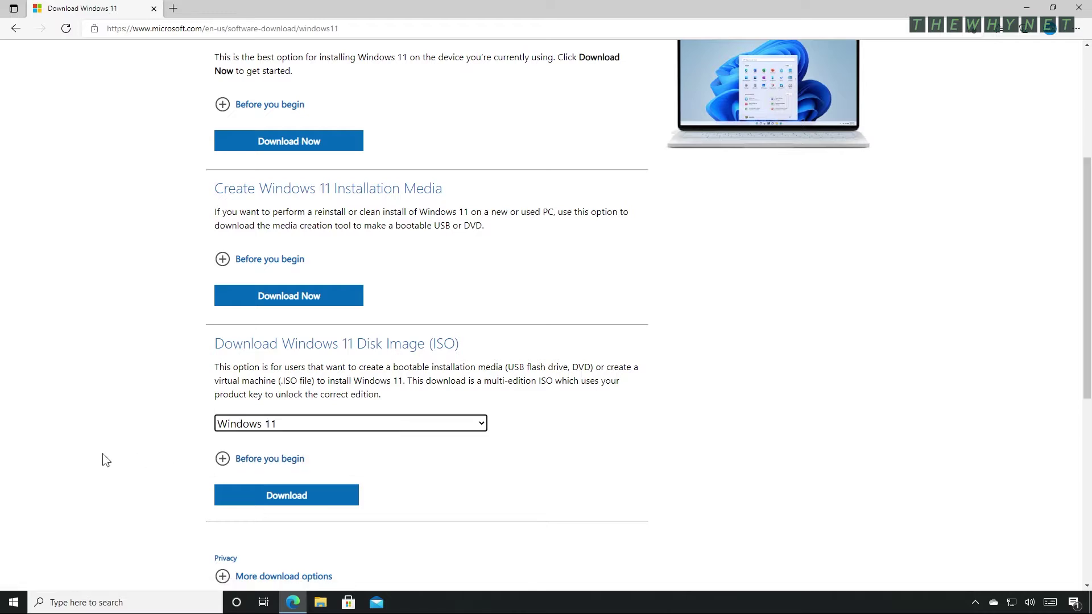
left_click(308, 501)
Choose English as the product language and download the 64-bit Win11_English_x64.iso
scroll(316, 497, "down", 5)
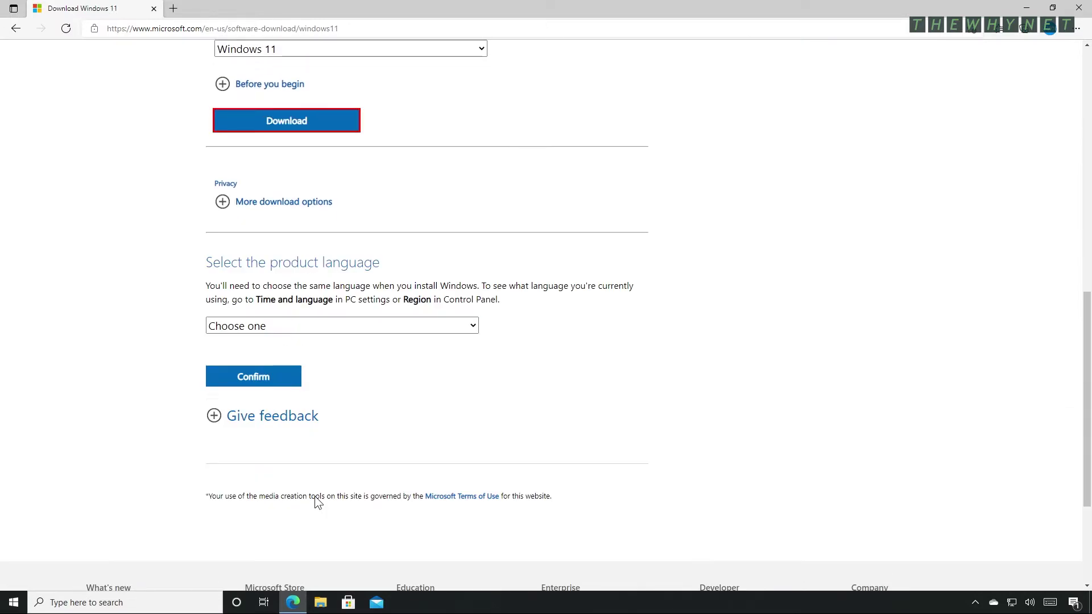
left_click(315, 325)
left_click(275, 169)
left_click(256, 378)
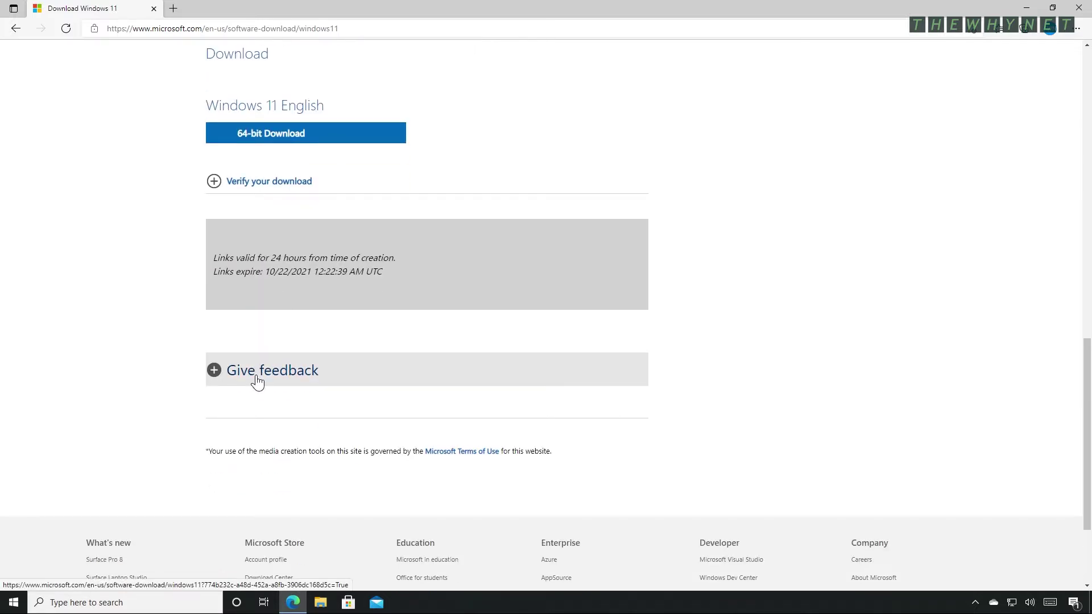
left_click(266, 134)
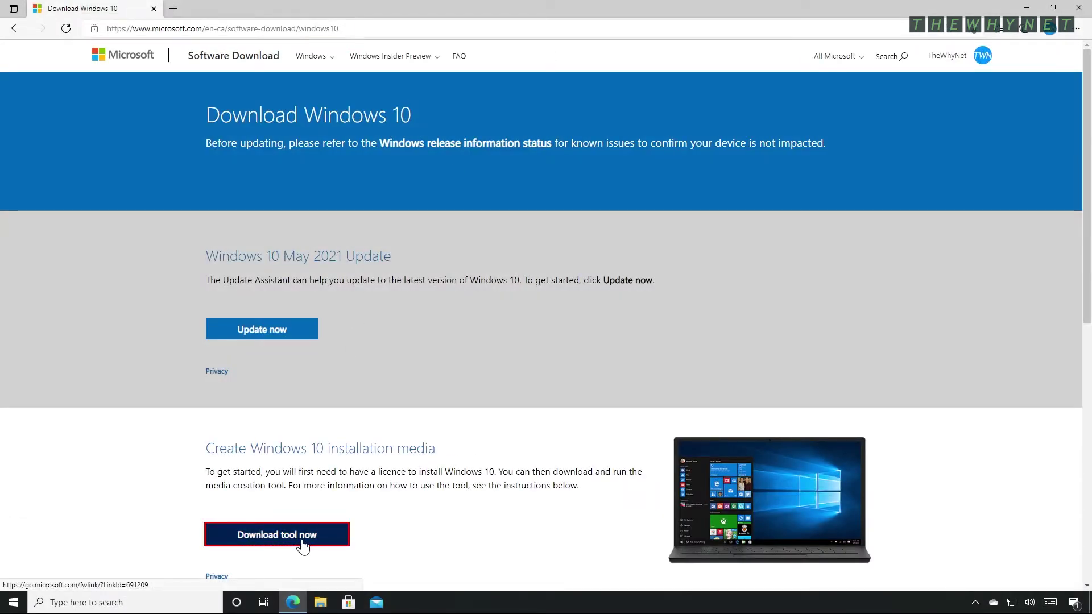
Download MediaCreationTool21H1.exe with Download tool now and open it from the Downloads flyout
left_click(302, 545)
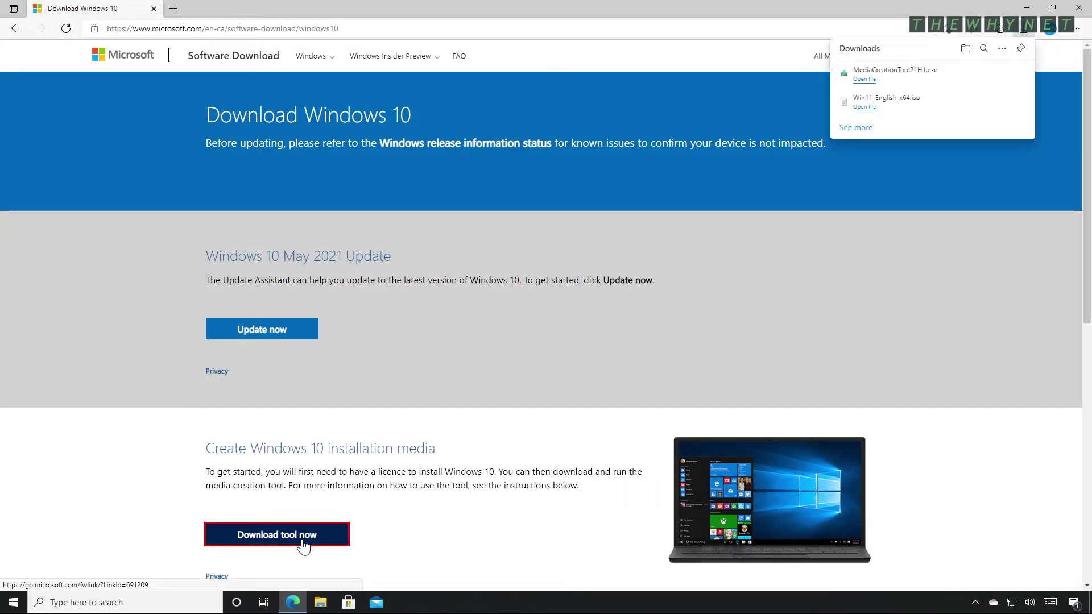
left_click(865, 80)
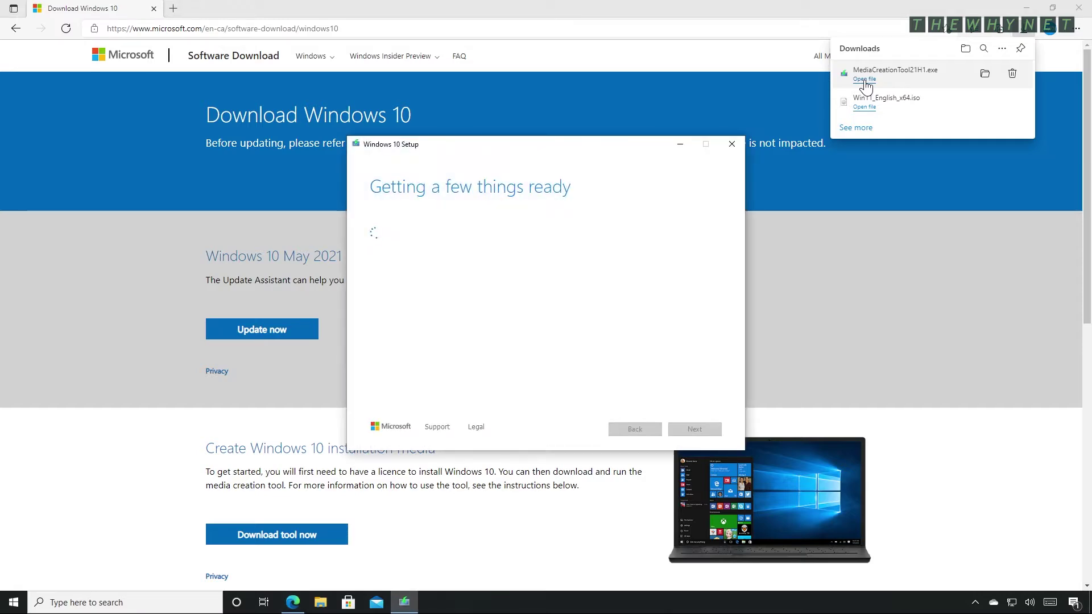
Close Edge, accept the license, and choose ISO file installation media with recommended options
left_click(1083, 6)
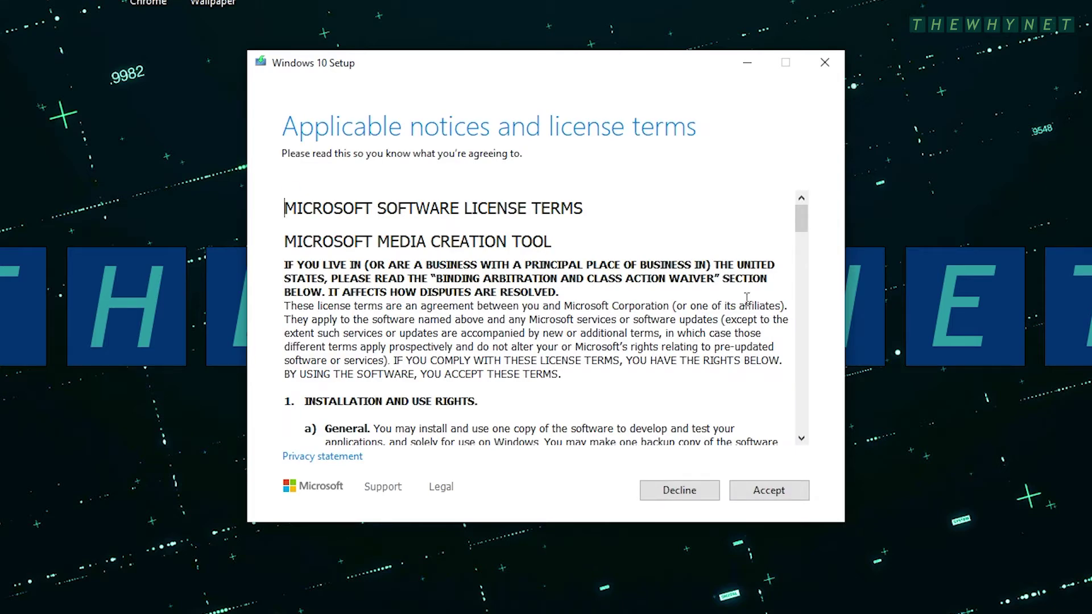
left_click(770, 494)
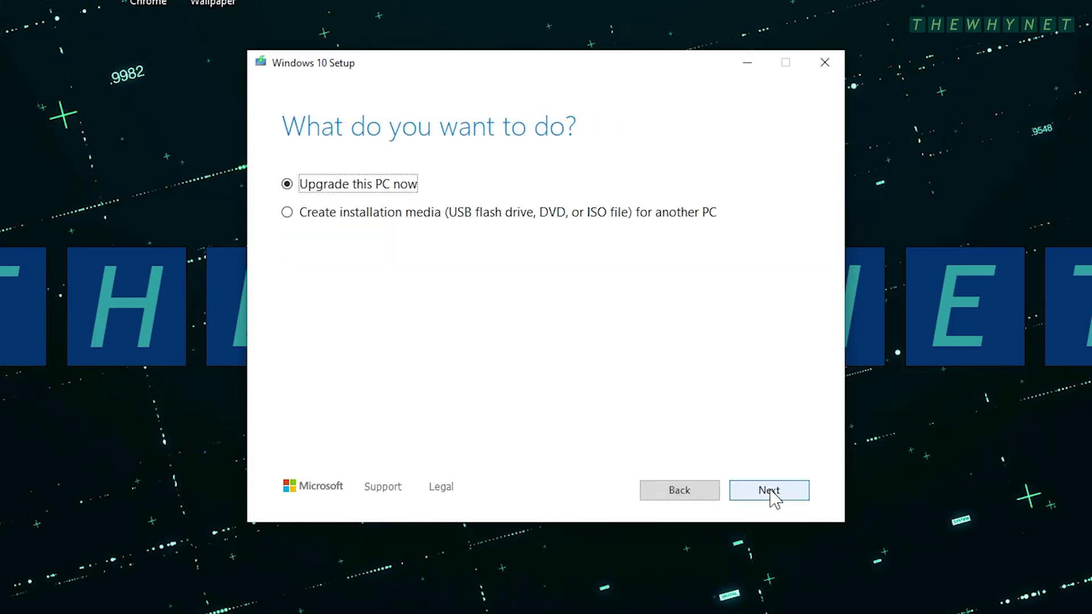
left_click(428, 223)
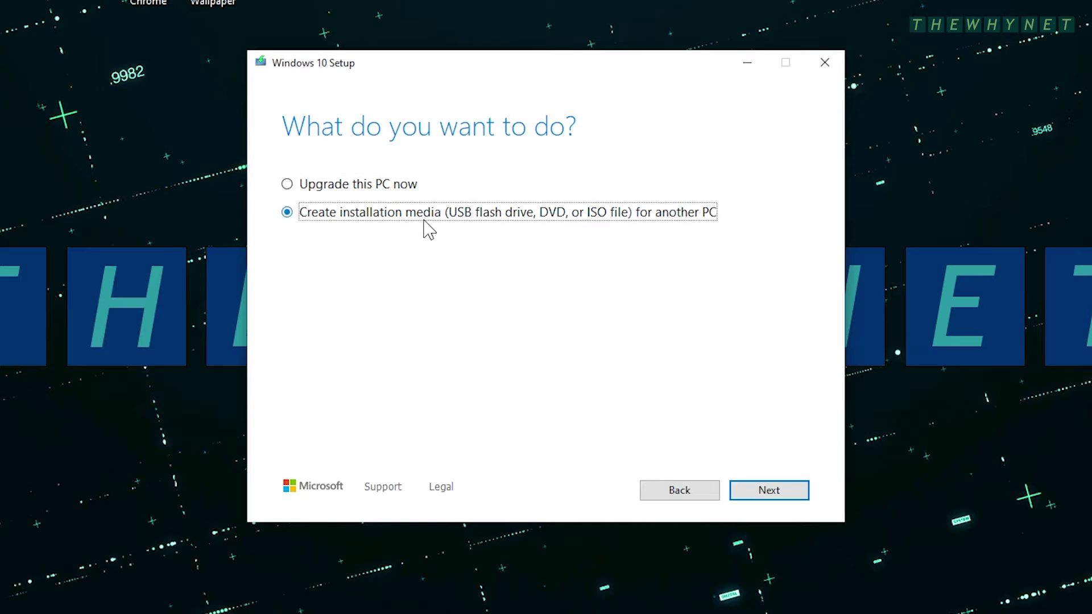
left_click(769, 492)
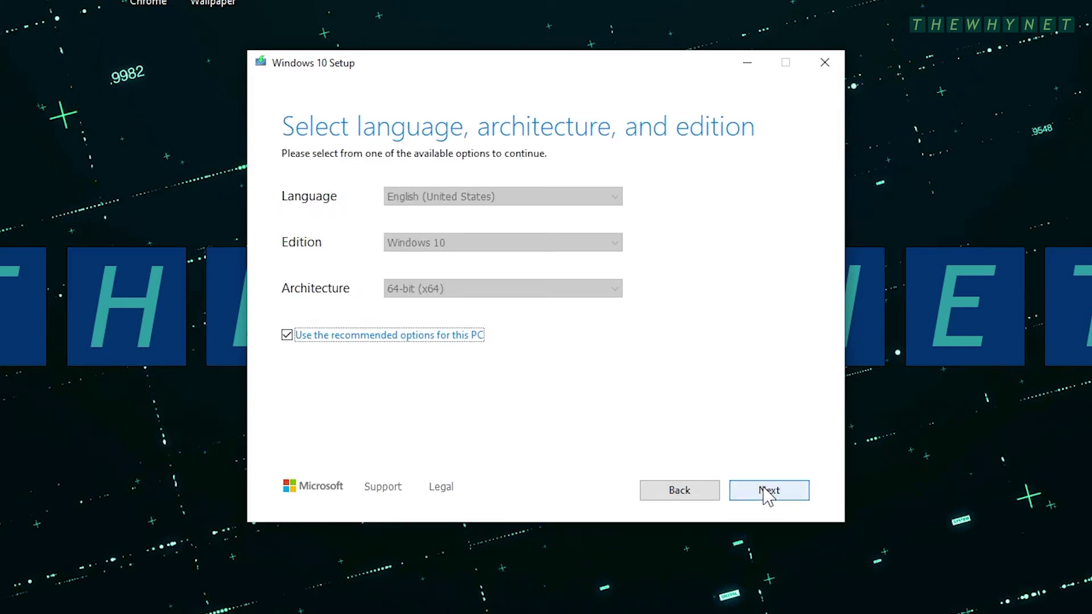
left_click(764, 490)
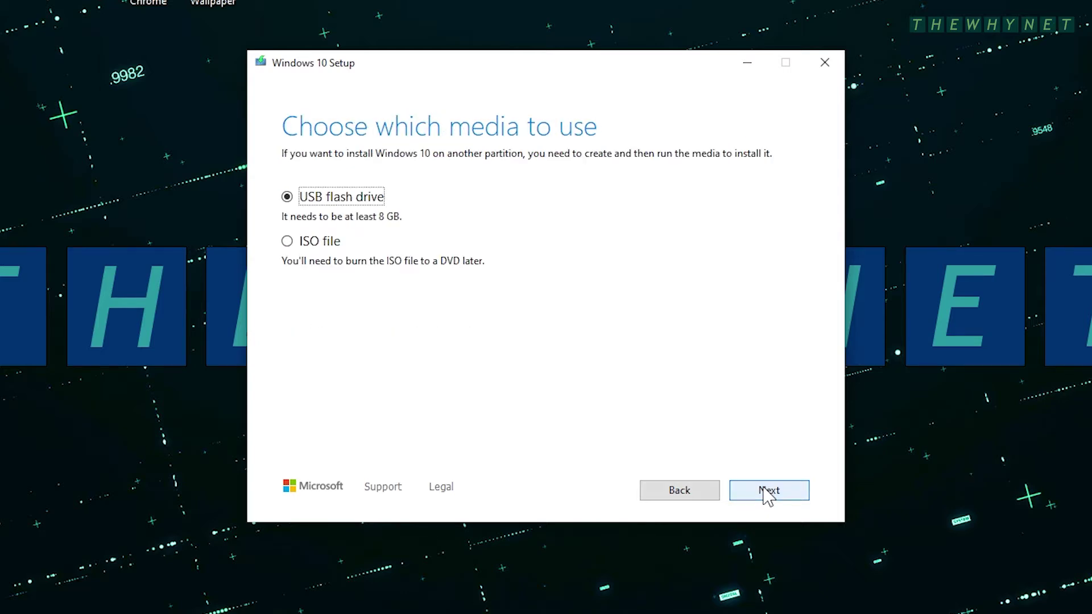
left_click(318, 245)
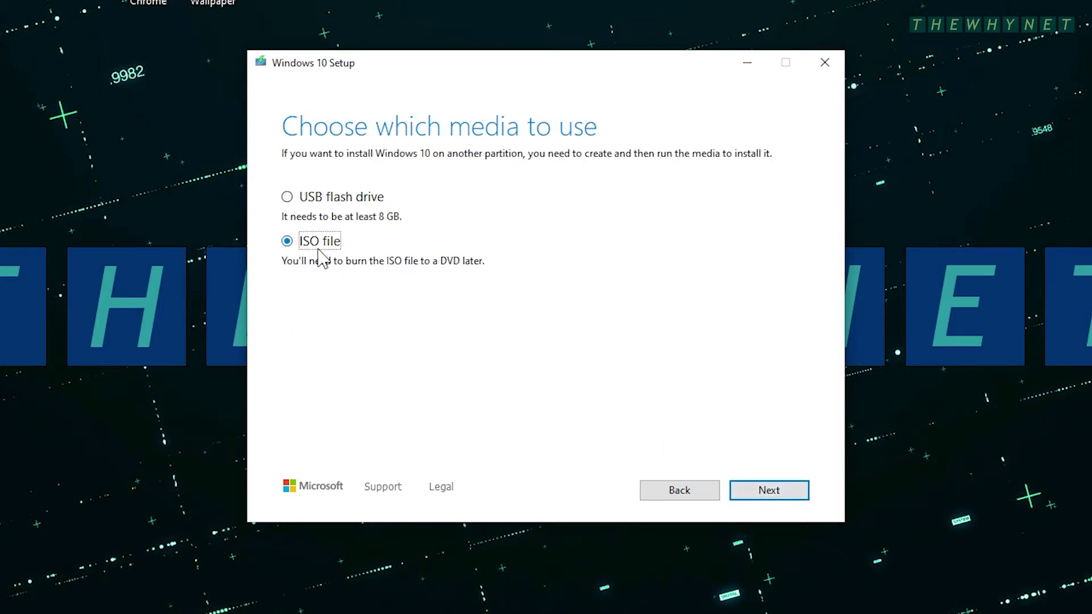
left_click(776, 494)
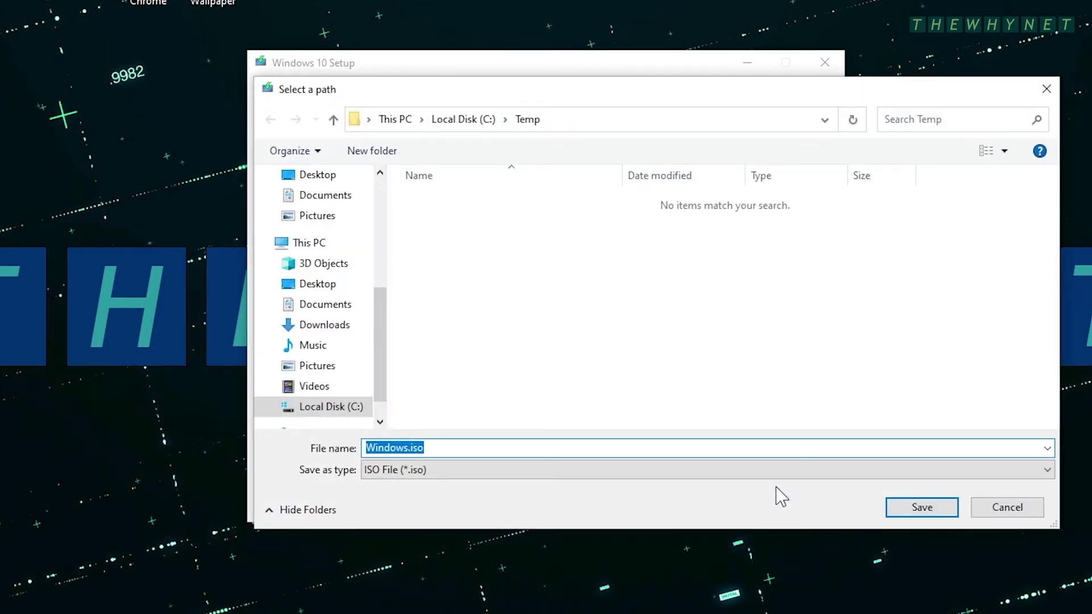
Save the image as Windows10.iso in C:\Temp and finish the tool once done
key("Right")
key("Left")
key("Left")
key("Left")
key("Left")
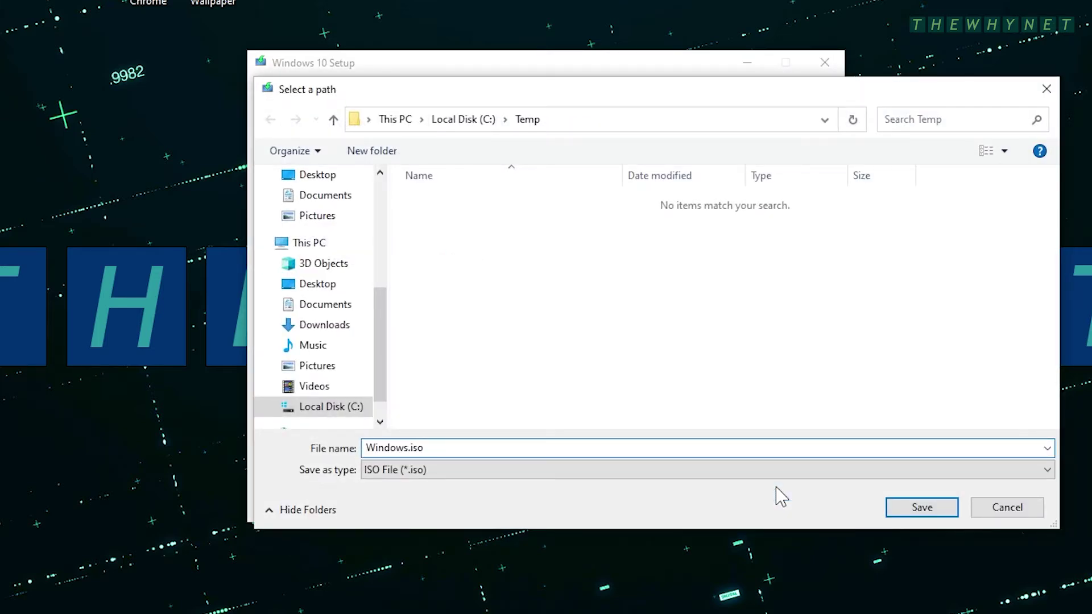
type("10")
key("Return")
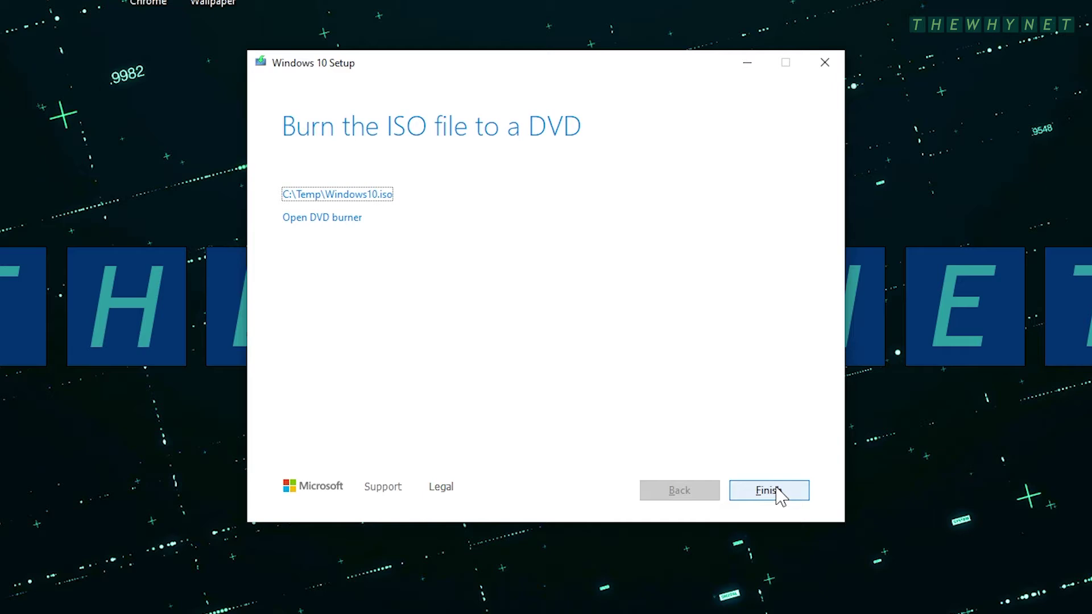
left_click(778, 490)
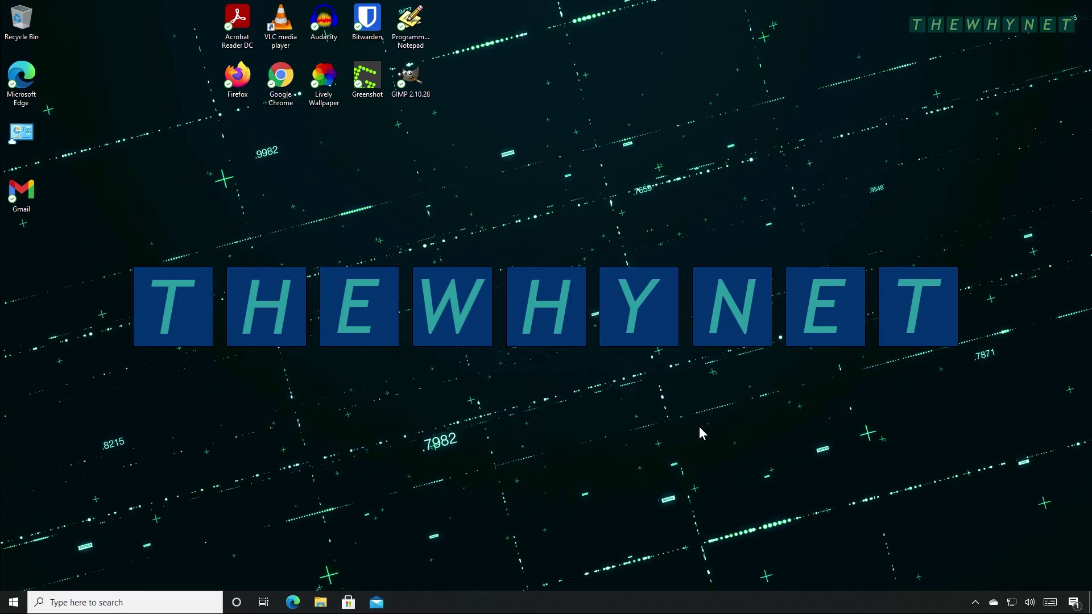
Open C:\Temp in File Explorer and mount Windows10.iso as a DVD drive
key("super+e")
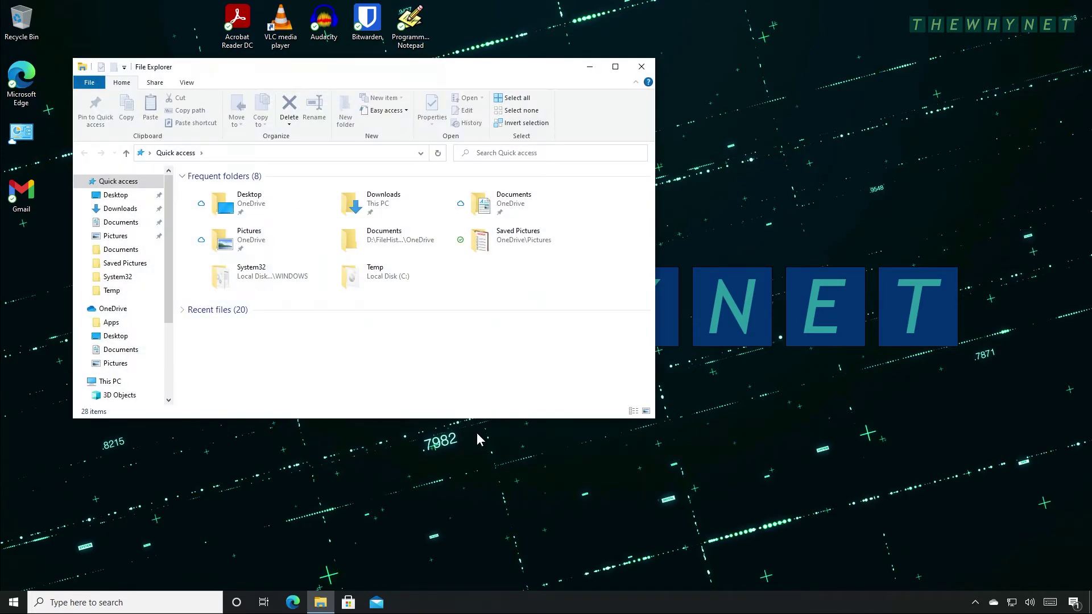
left_click(112, 291)
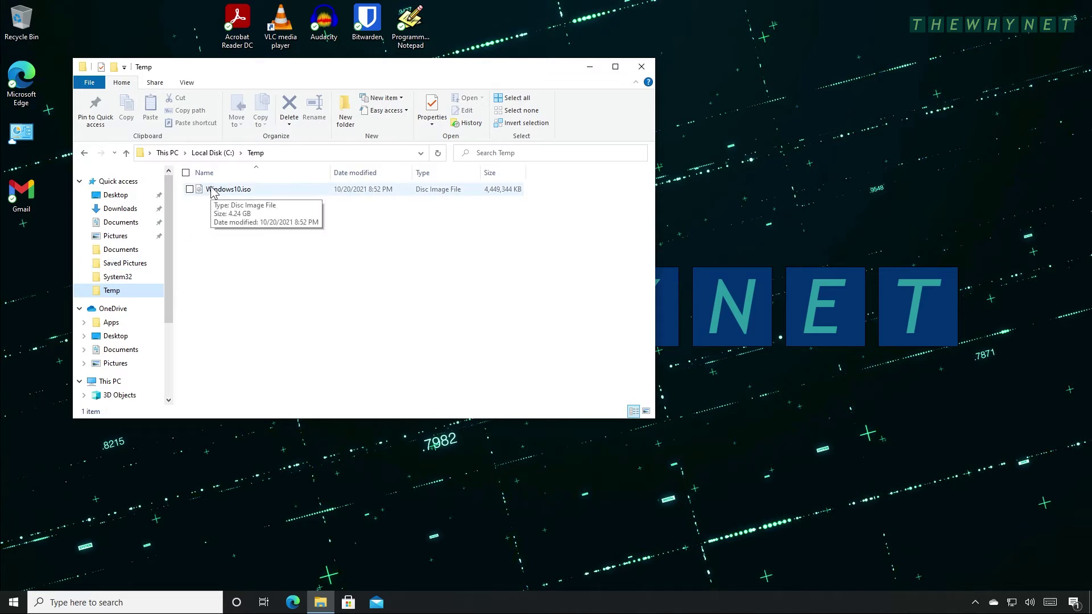
double_click(214, 190)
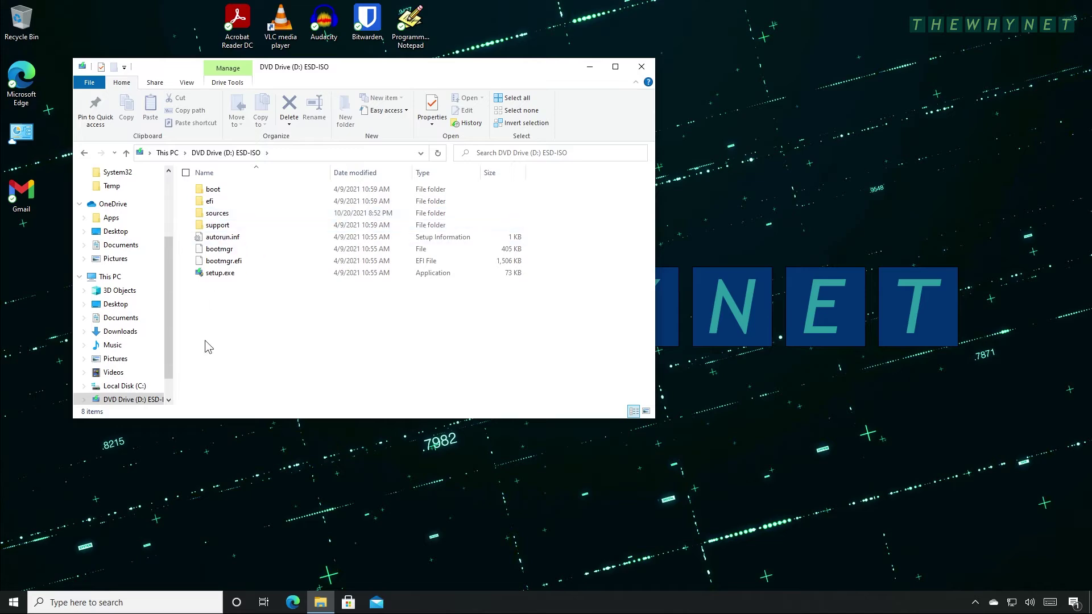
In a second Explorer window, create a folder named 'Windows 10 open' in C:\Temp
middle_click(321, 602)
left_click_drag(405, 73, 758, 210)
left_click(476, 425)
right_click(537, 387)
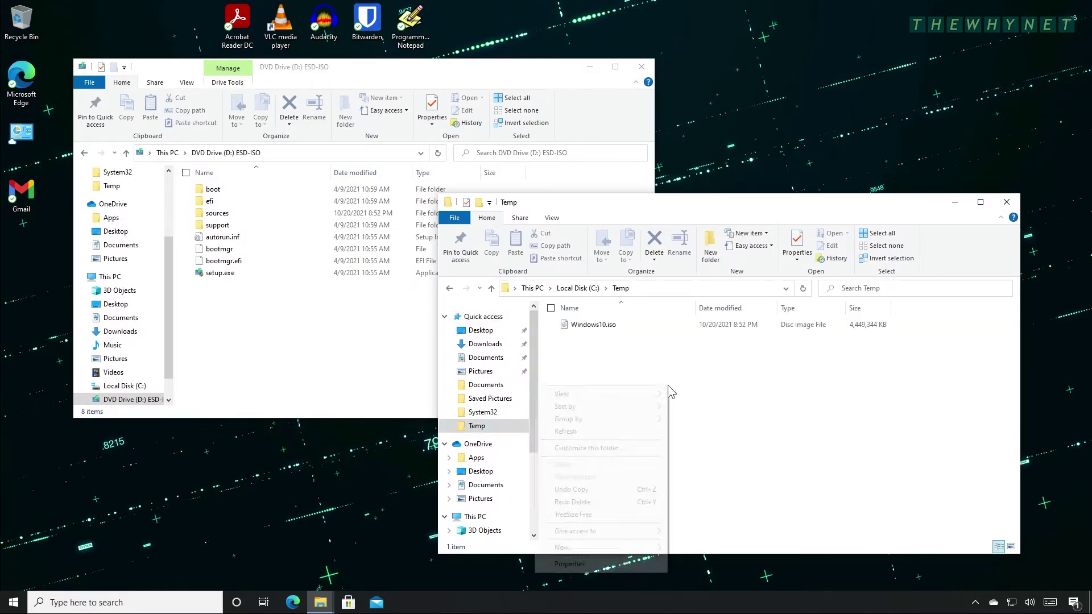
mouse_move(638, 547)
left_click(734, 479)
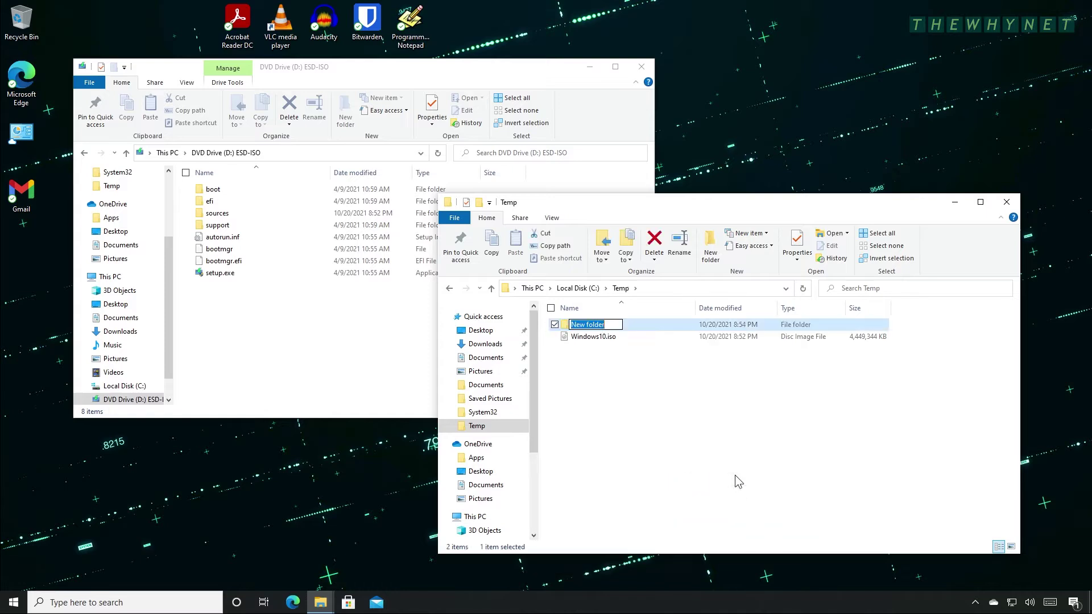
type("Windows 10 open")
key("Return")
key("Return")
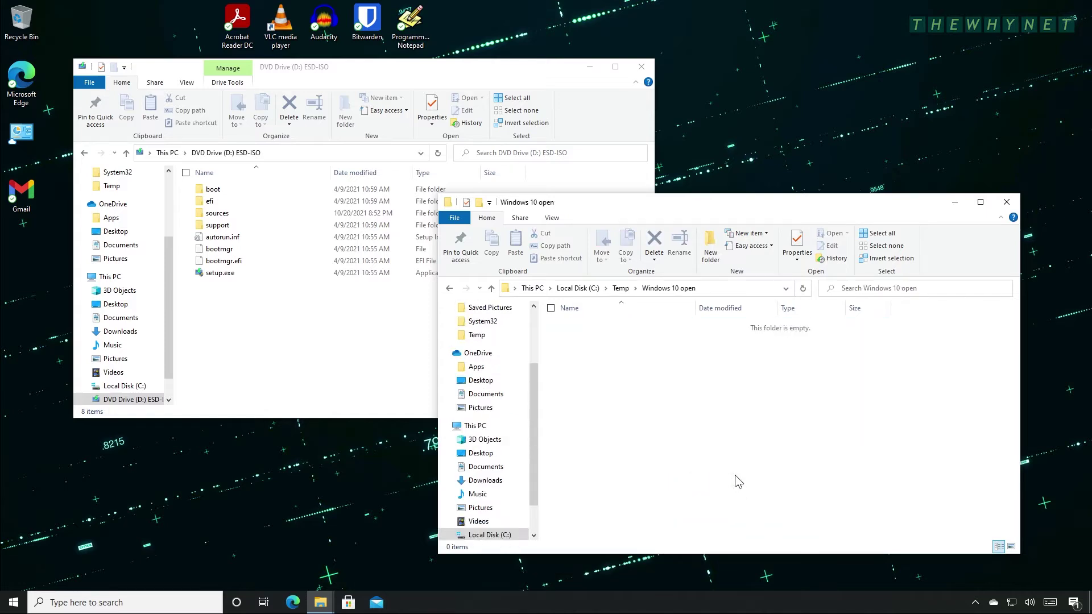
Copy all eight items from the mounted Windows 10 ISO into Windows 10 open
left_click_drag(263, 295, 811, 387)
left_click(838, 393)
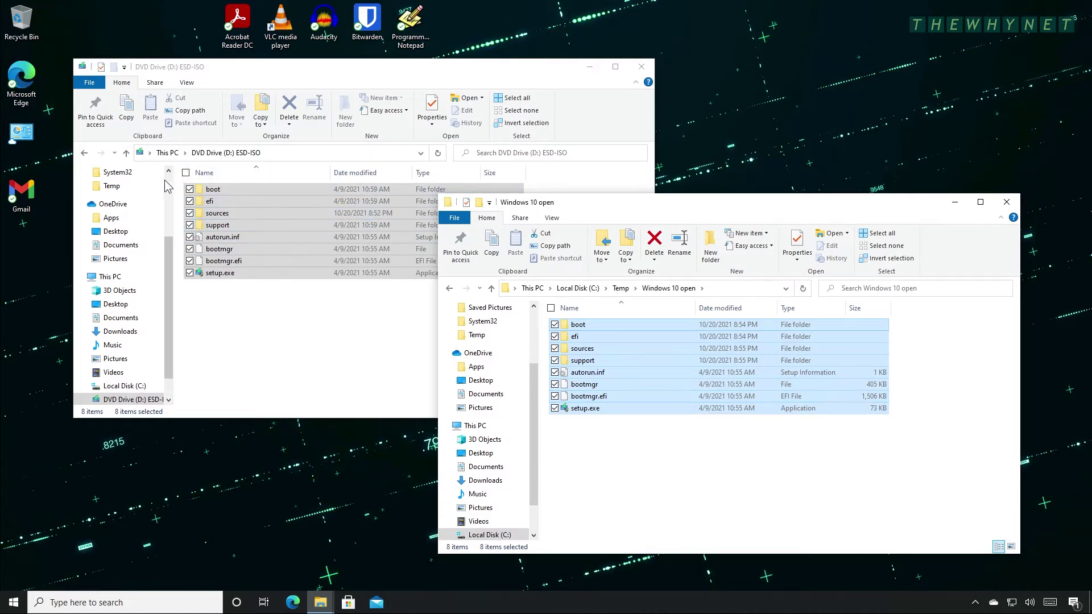
scroll(164, 191, "up", 3)
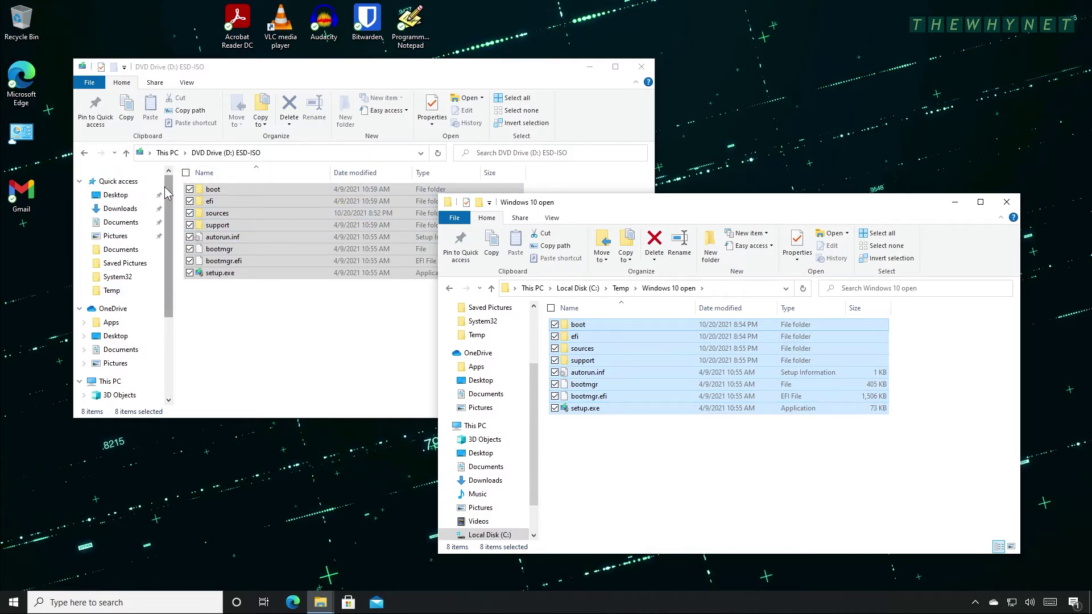
left_click(126, 210)
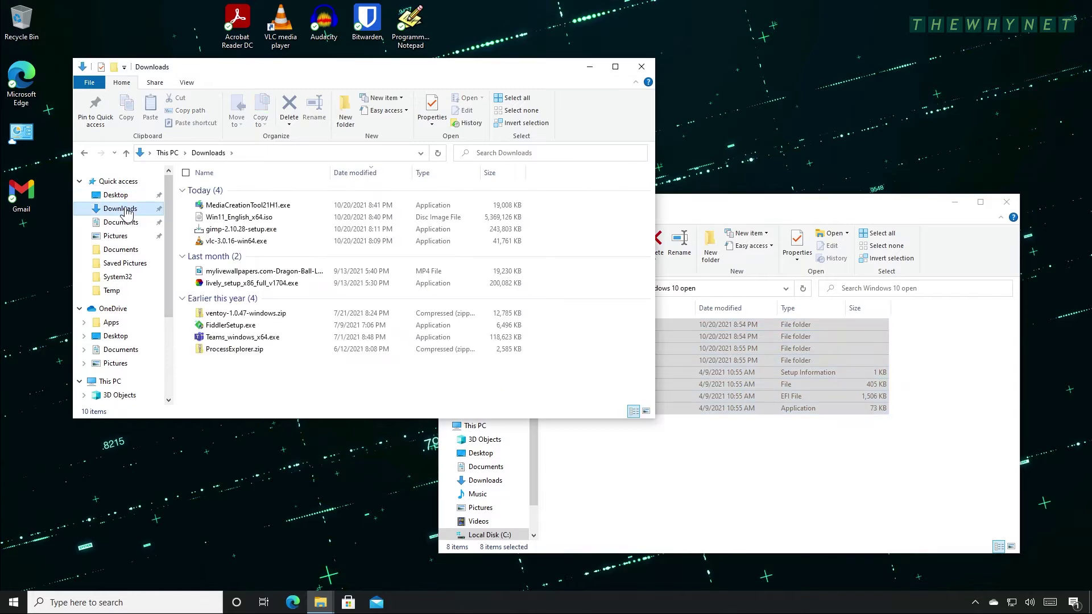
Mount Win11_English_x64.iso from Downloads and open its sources folder
left_click(239, 221)
double_click(239, 219)
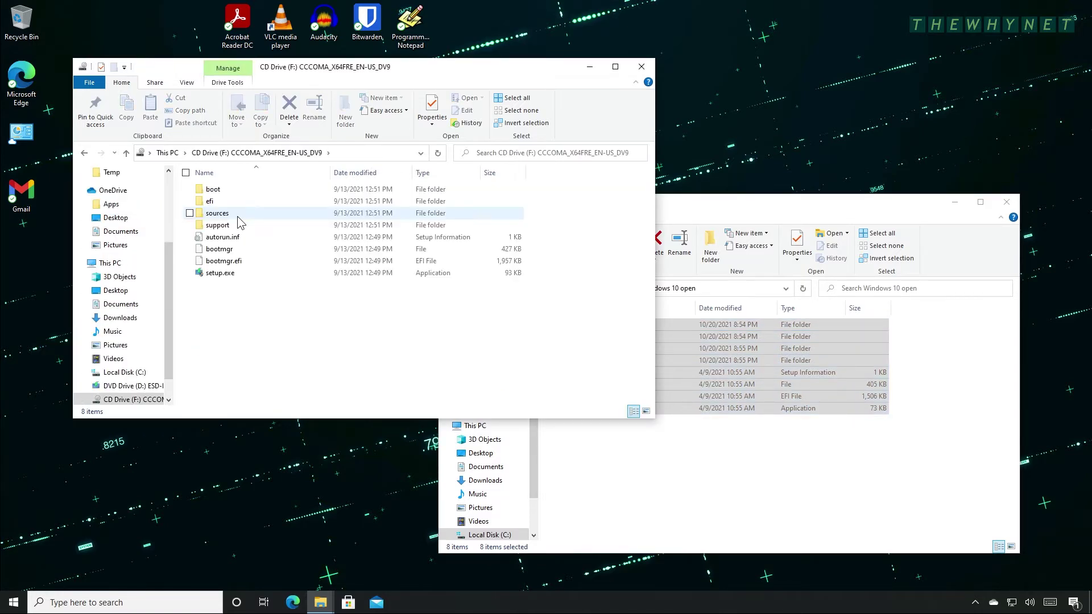
double_click(237, 216)
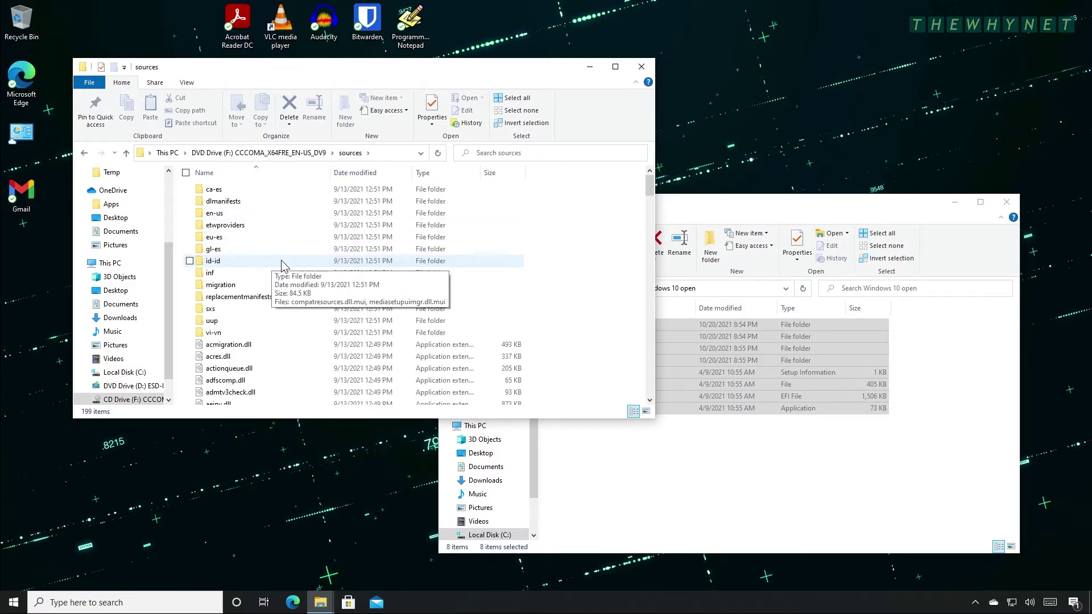
scroll(281, 260, "down", 15)
scroll(282, 261, "down", 9)
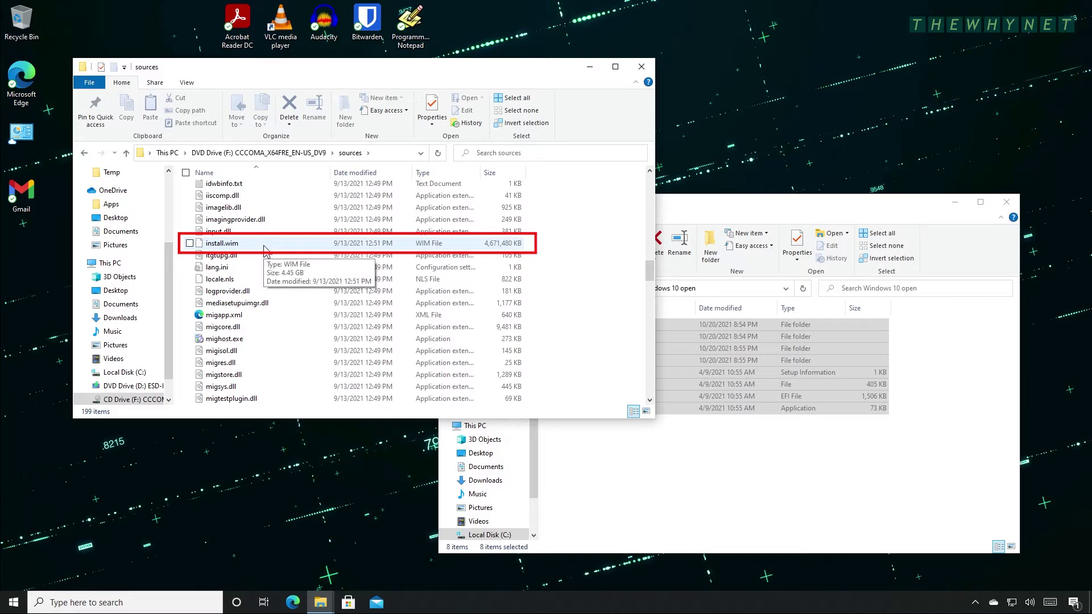
Rename install.esd in Windows 10 open\sources to install.OLD, accepting the extension warning
left_click(859, 208)
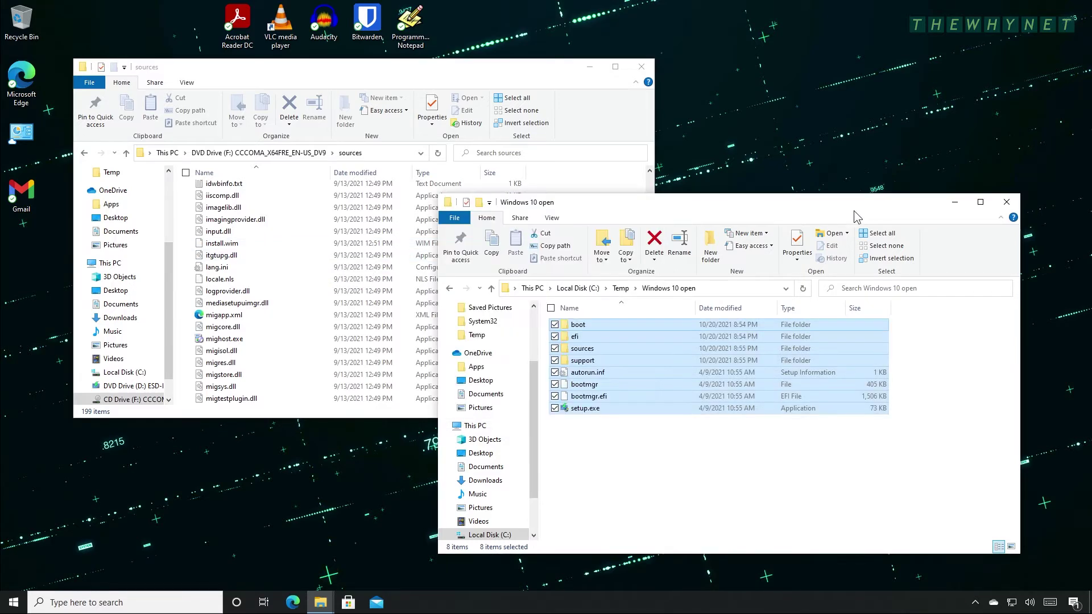
double_click(581, 349)
scroll(657, 445, "down", 20)
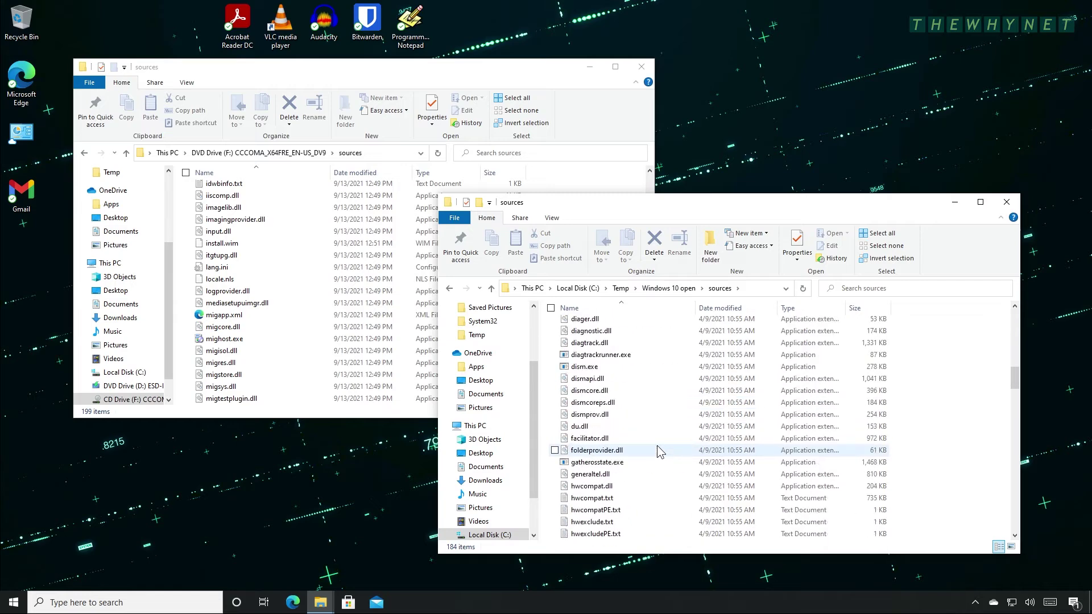
left_click(595, 439)
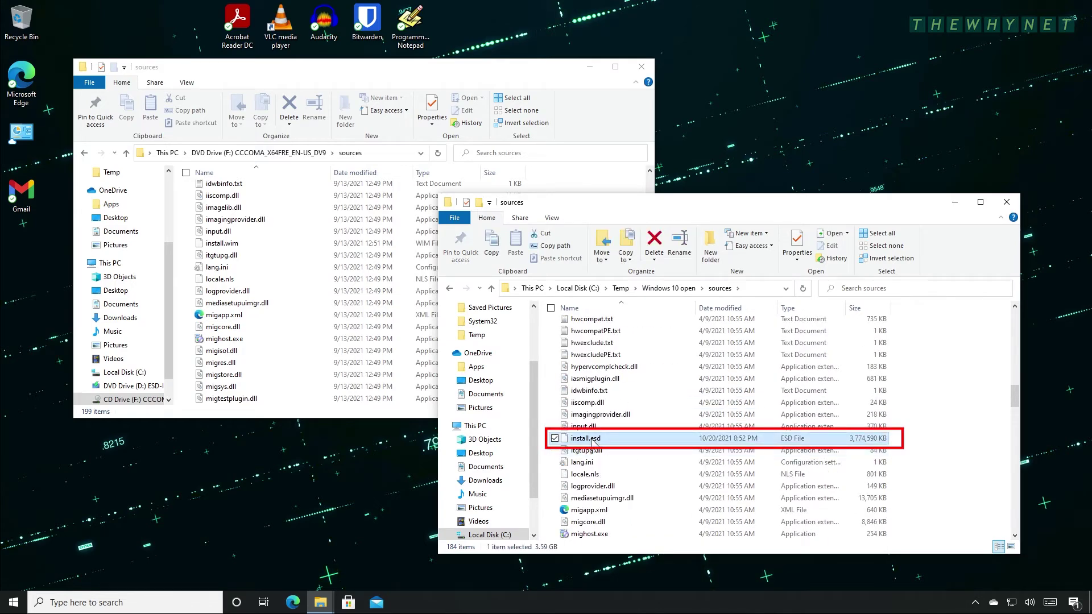
left_click(593, 441)
left_click(593, 440)
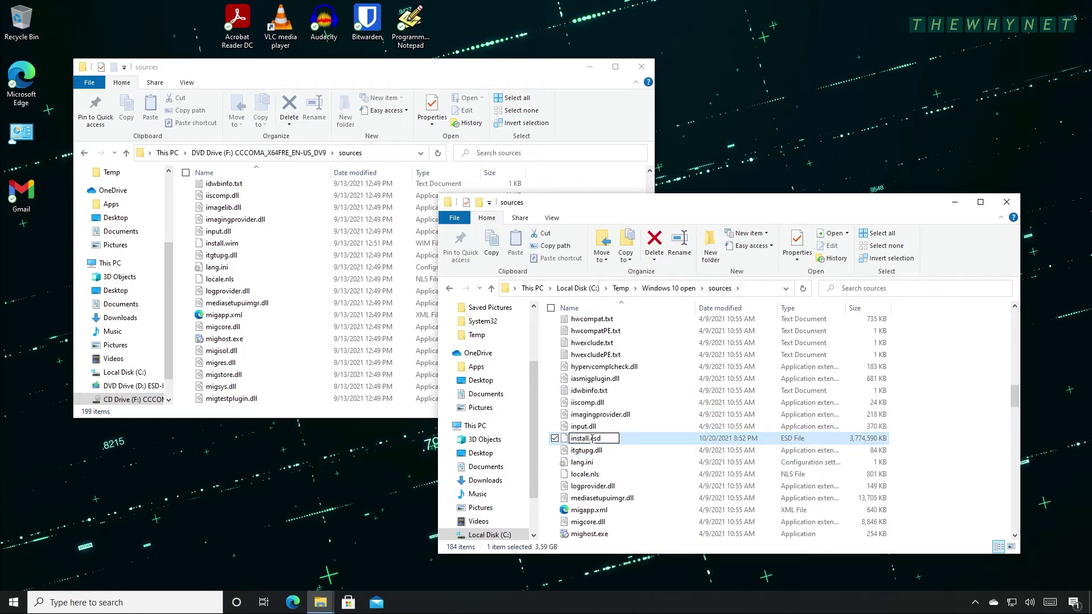
key("Delete")
key("Delete")
key("Delete")
type("OLD")
key("Return")
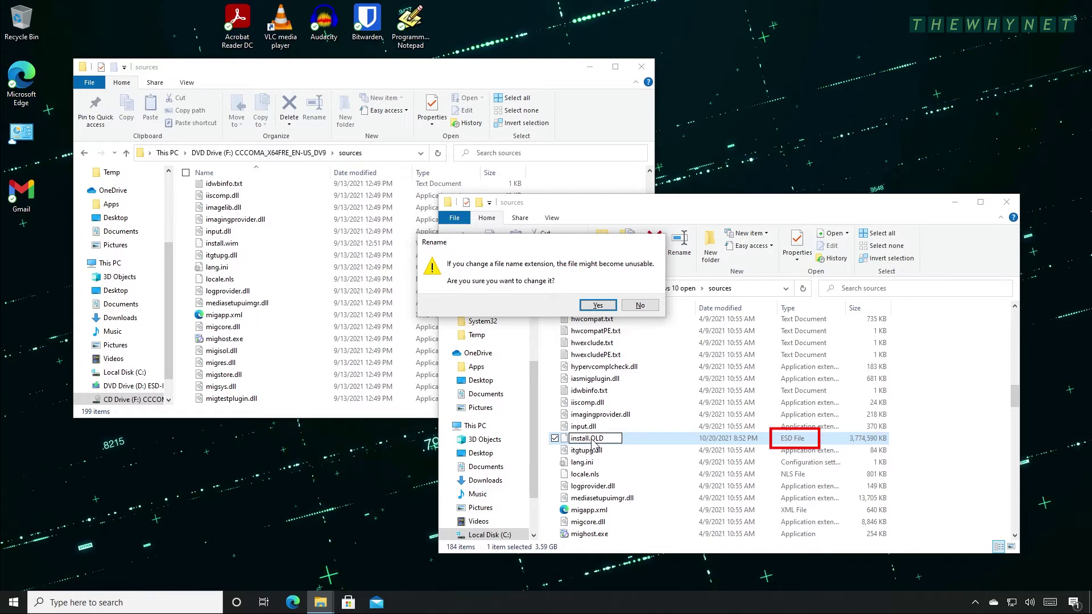
key("Return")
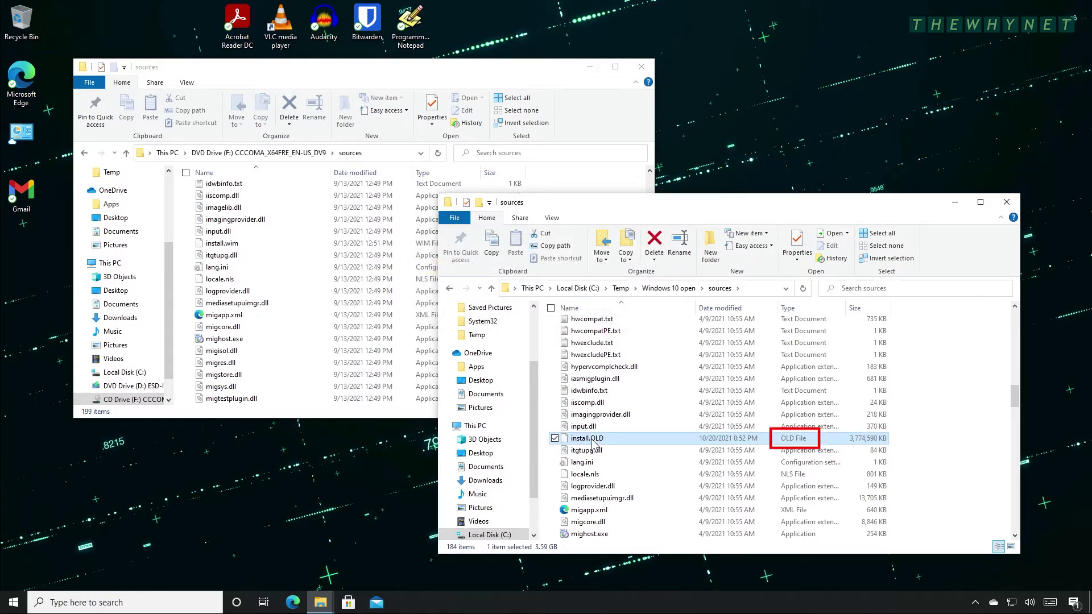
Copy install.wim from the Windows 11 sources folder into Windows 10 open\sources
left_click(227, 249)
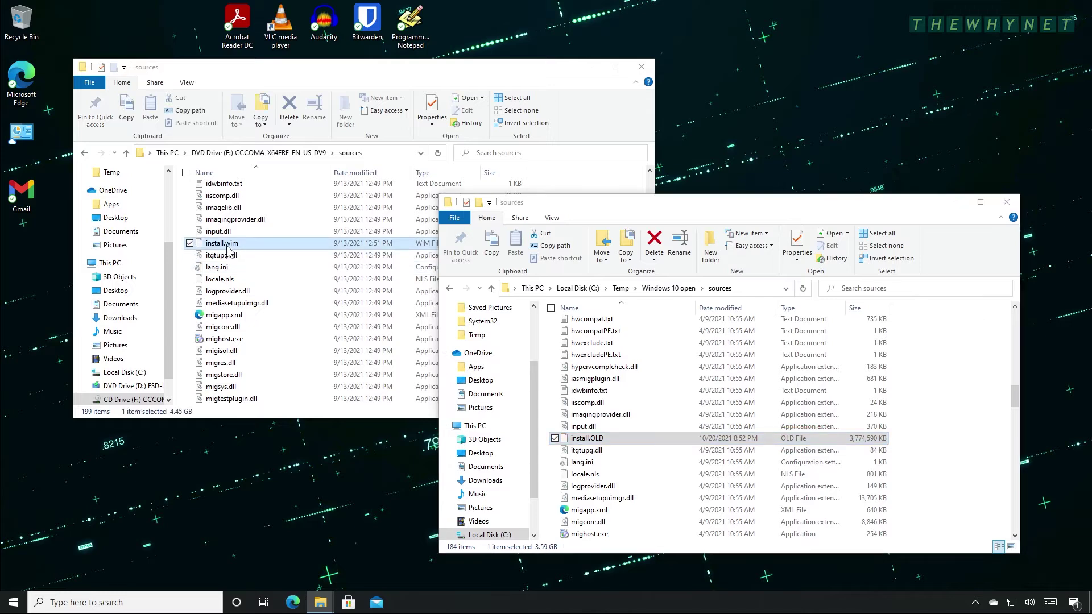
left_click_drag(226, 248, 948, 373)
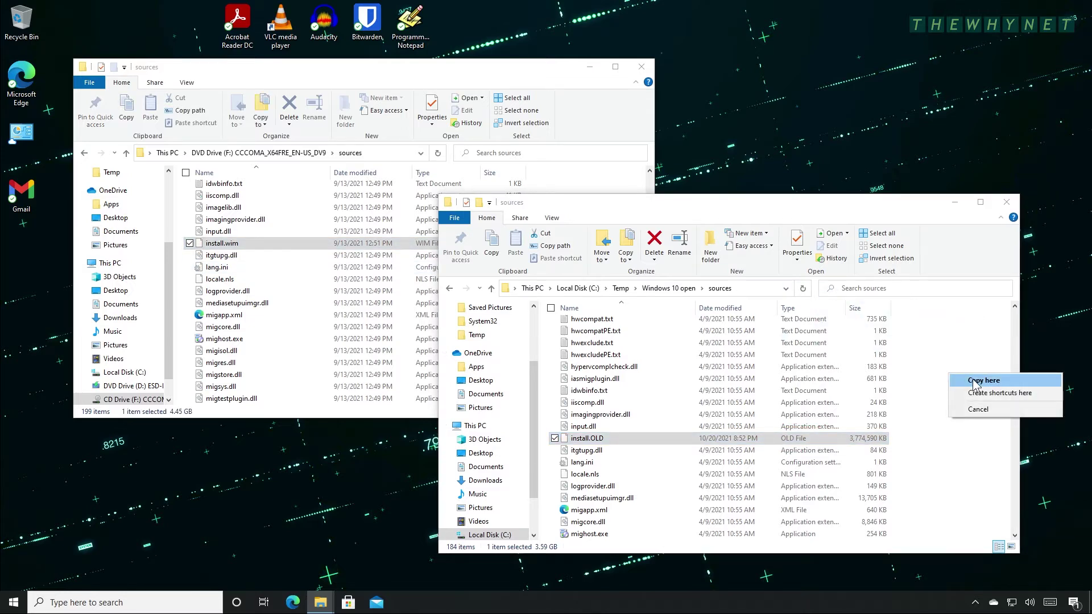
left_click(975, 381)
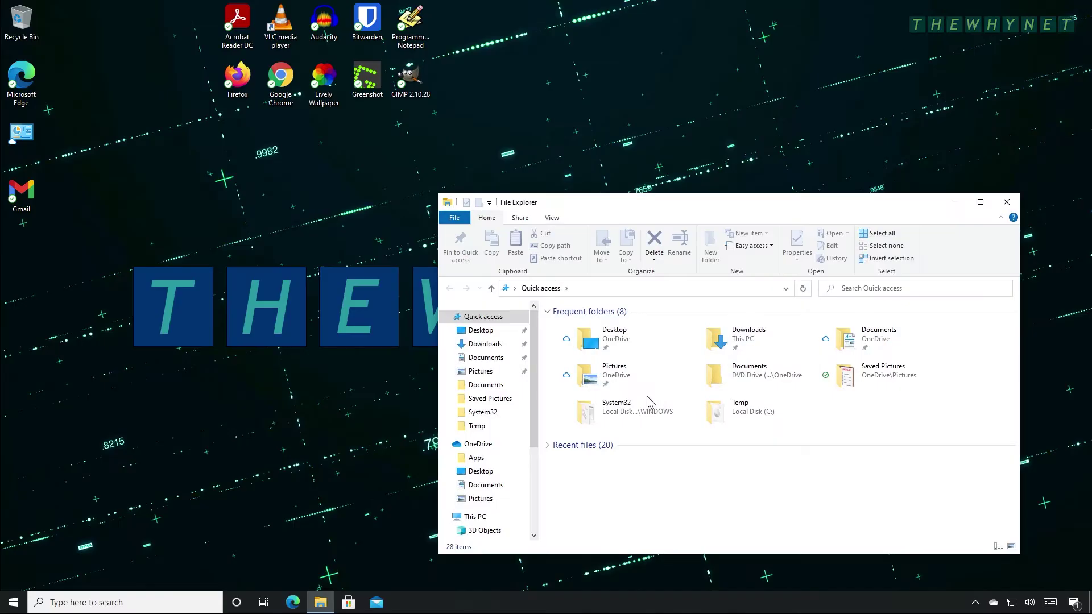
Launch setup.exe from the mounted Windows 11 image
left_click(485, 344)
left_click(607, 353)
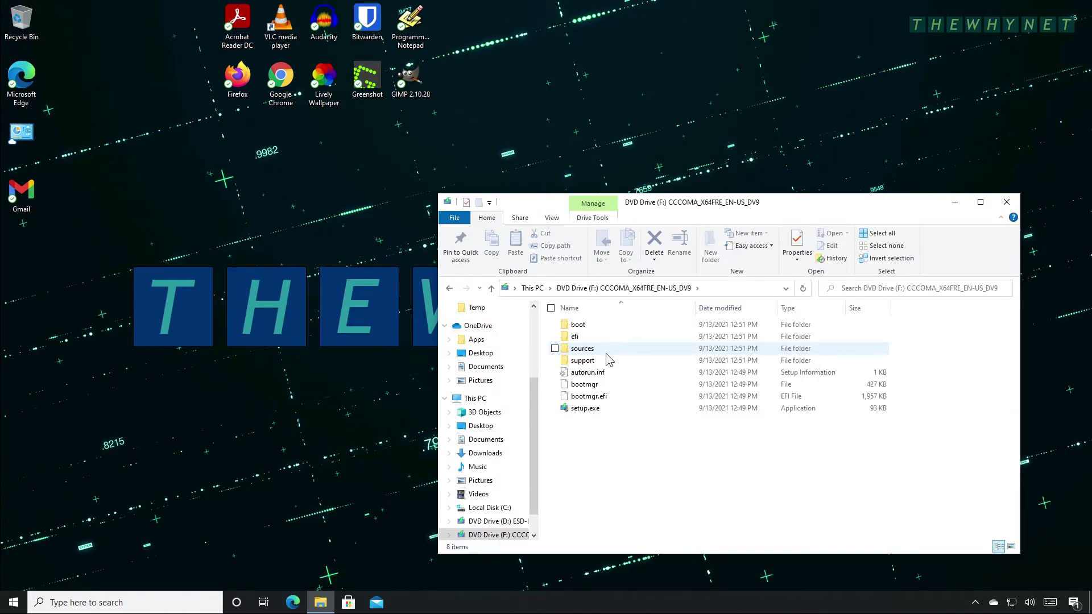
left_click(594, 408)
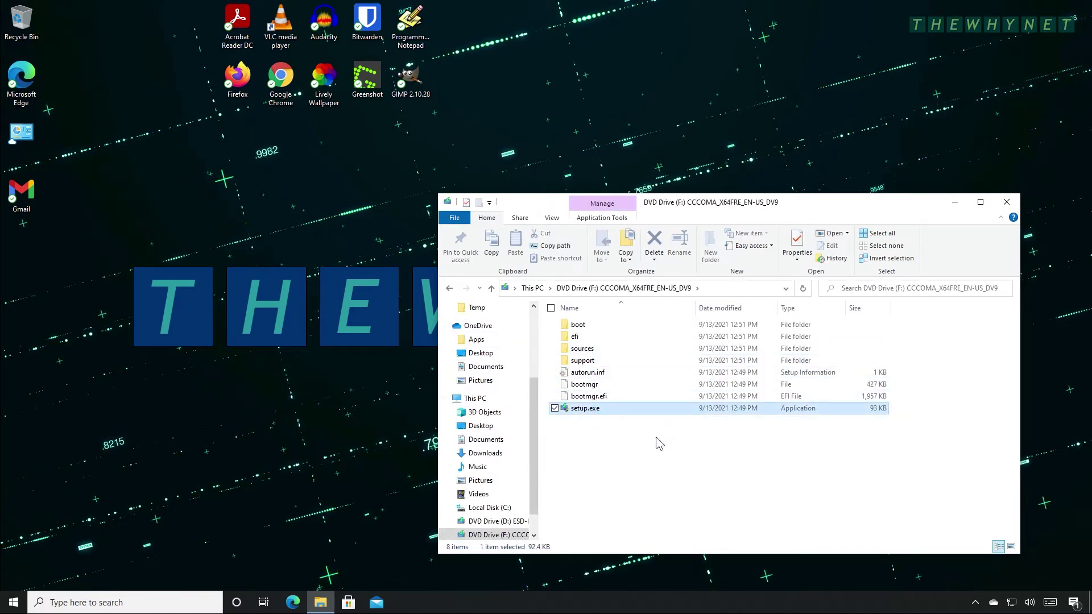
key("Return")
Proceed past Install Windows 11, then close setup after the requirements check fails
left_click(694, 429)
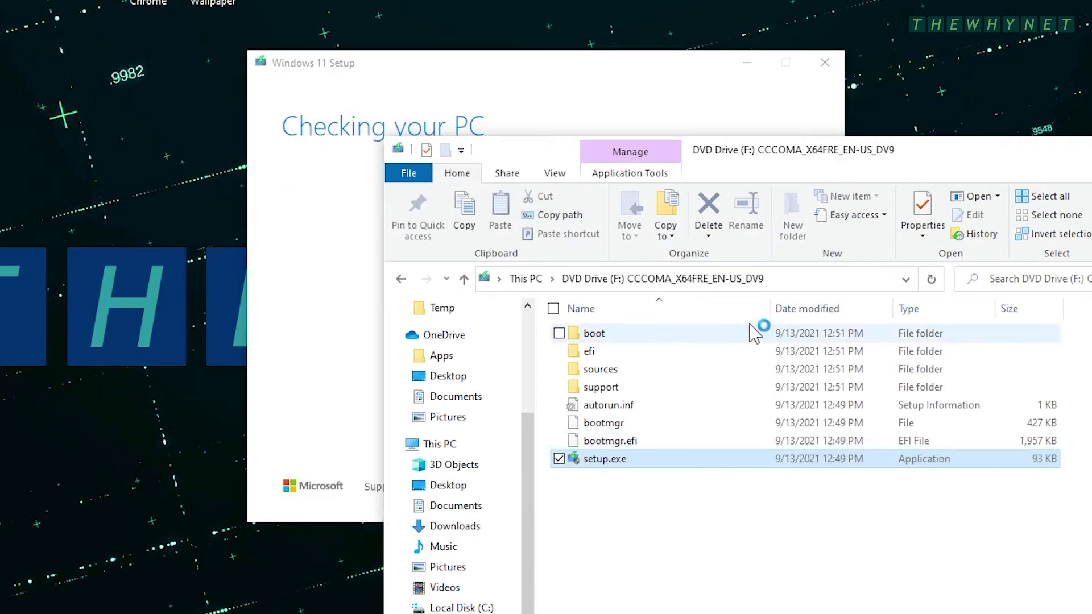
left_click(663, 78)
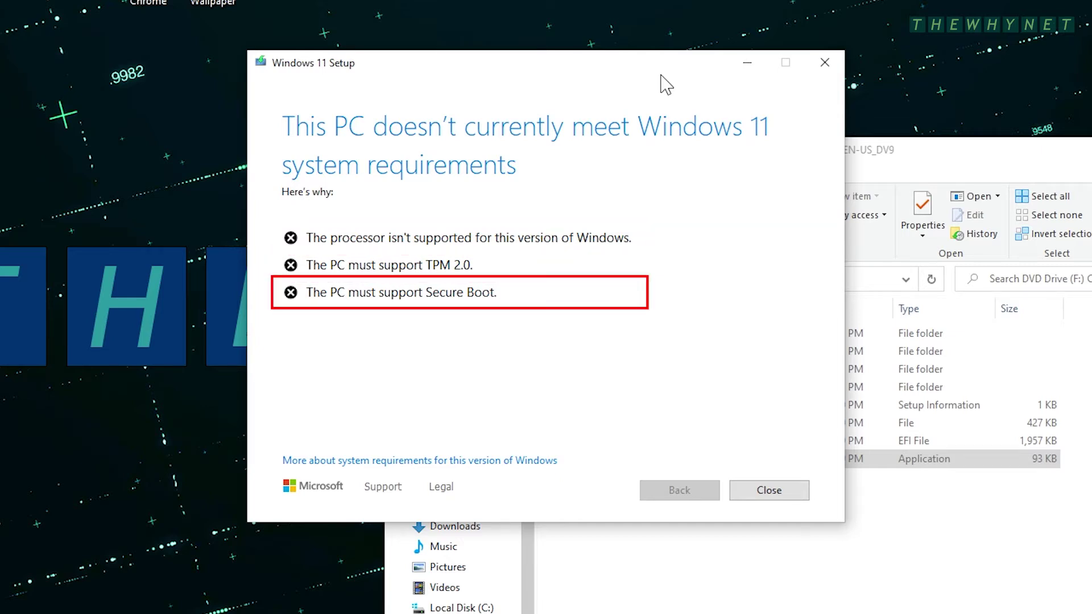
left_click(781, 493)
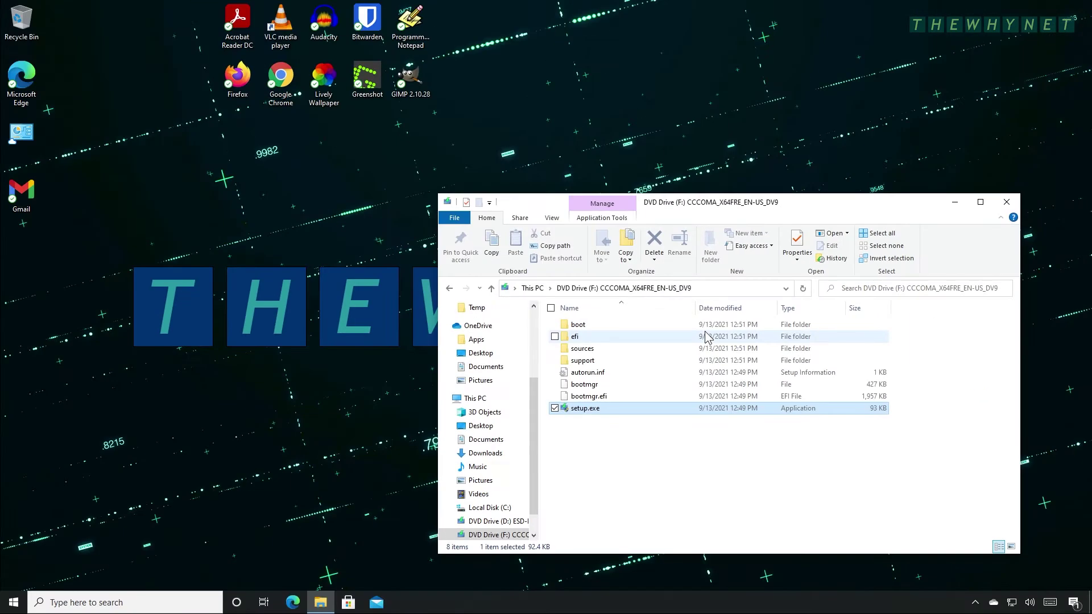
Run setup.exe from C:\Temp\Windows 10 open and proceed to the license terms page
left_click(1007, 202)
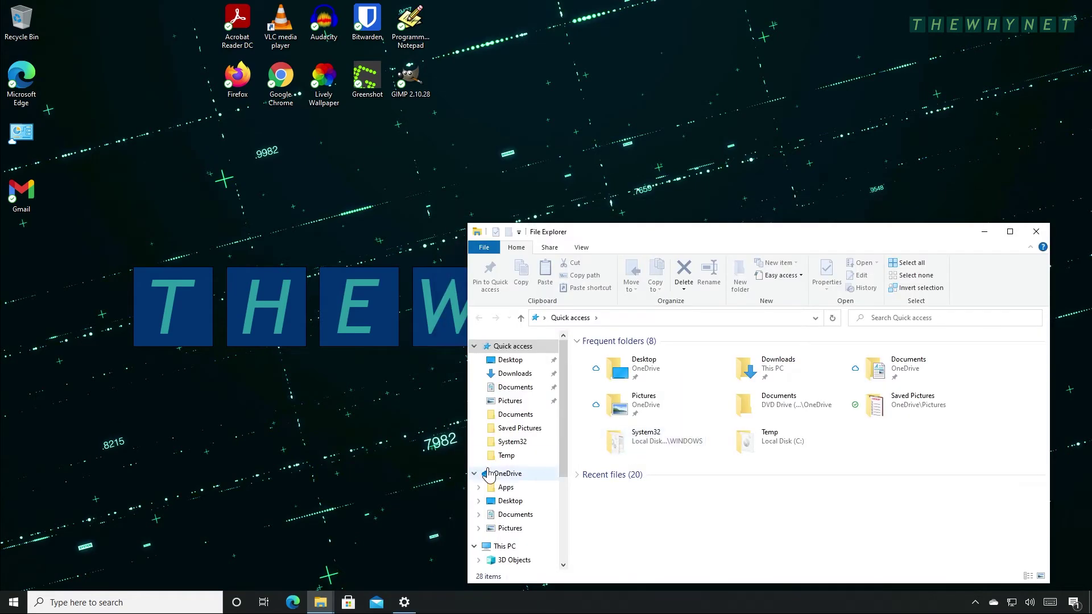
left_click(512, 456)
double_click(626, 354)
left_click(618, 438)
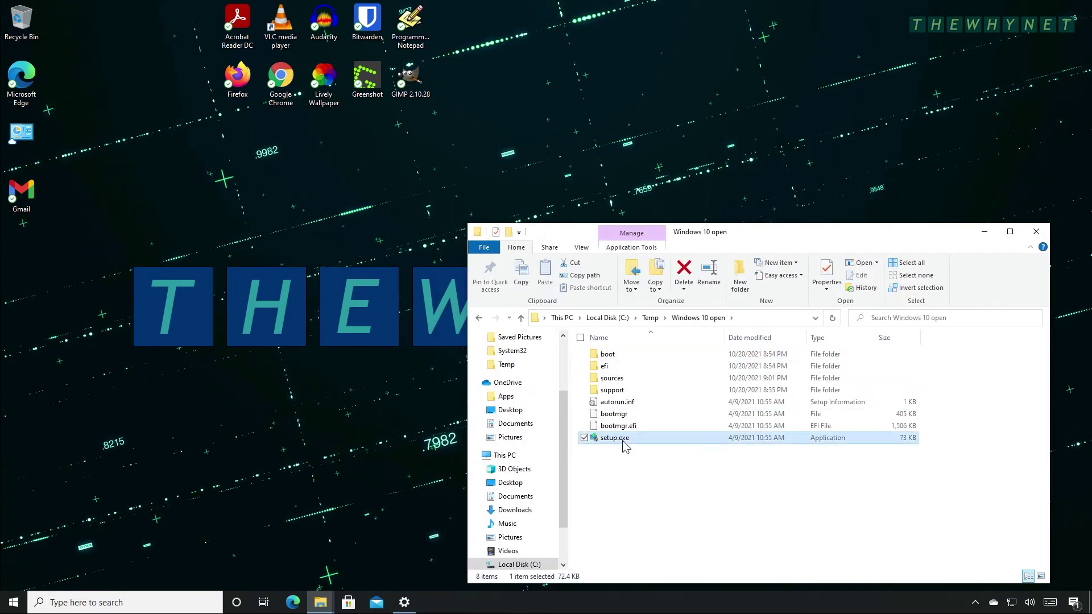
left_click(1037, 232)
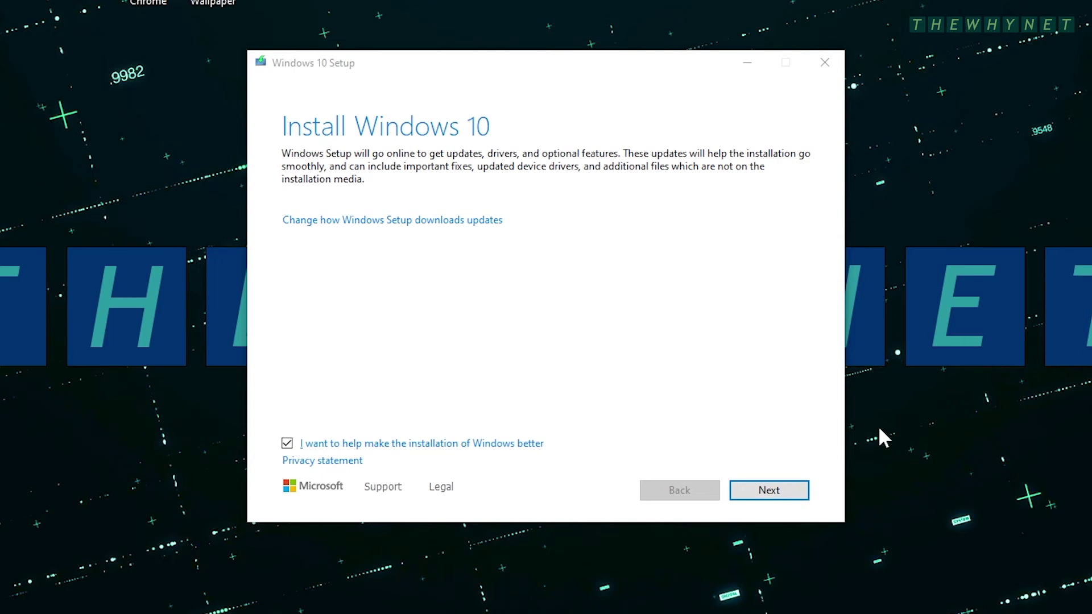
left_click(797, 494)
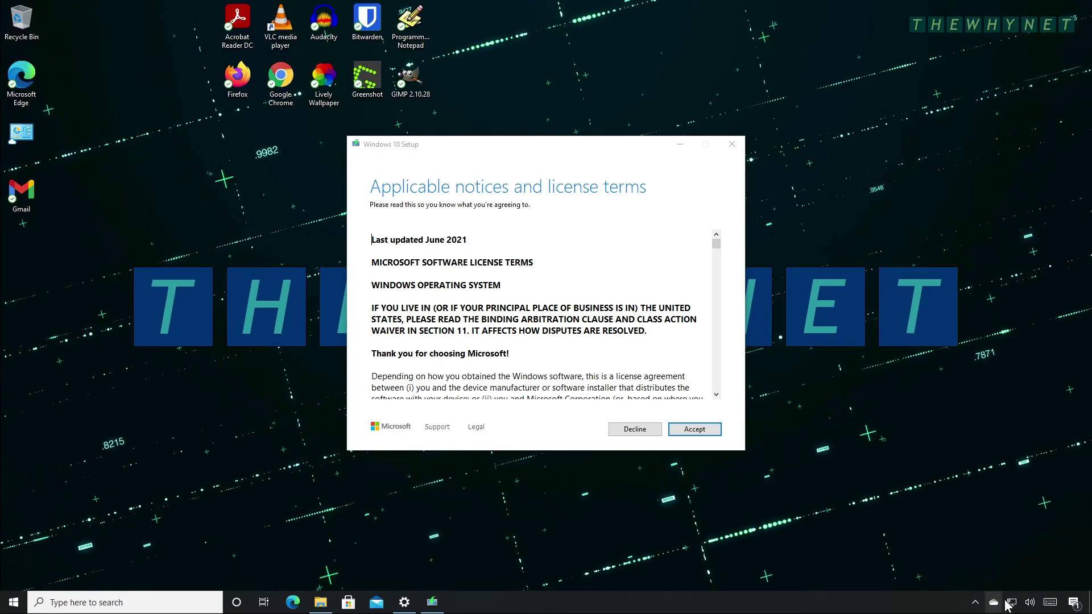
Disable the Ethernet0 adapter through Network & Internet adapter options, then close the network windows
right_click(1013, 604)
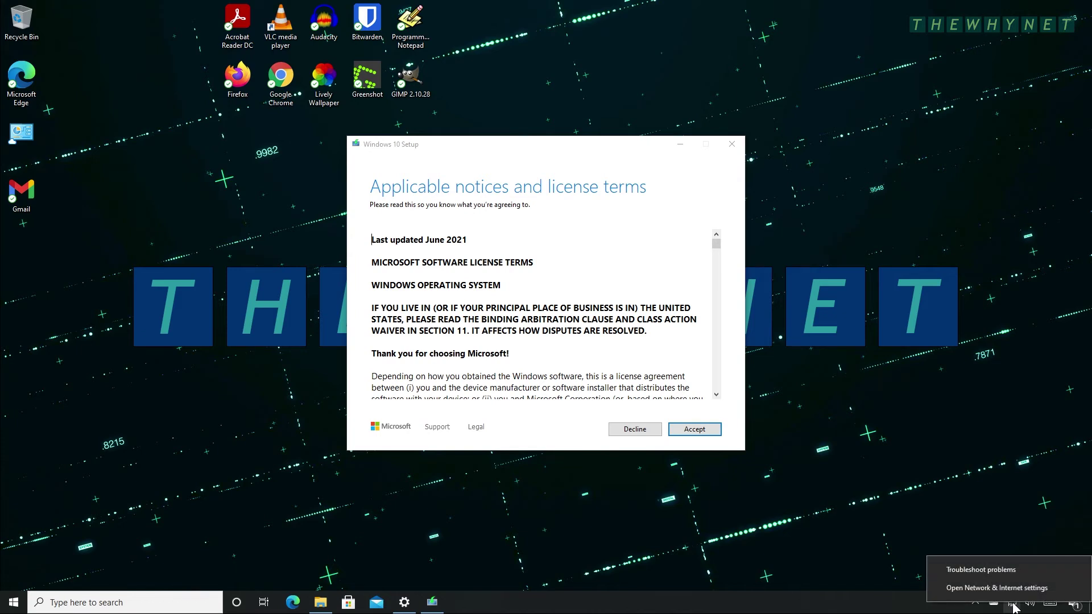
left_click(1016, 589)
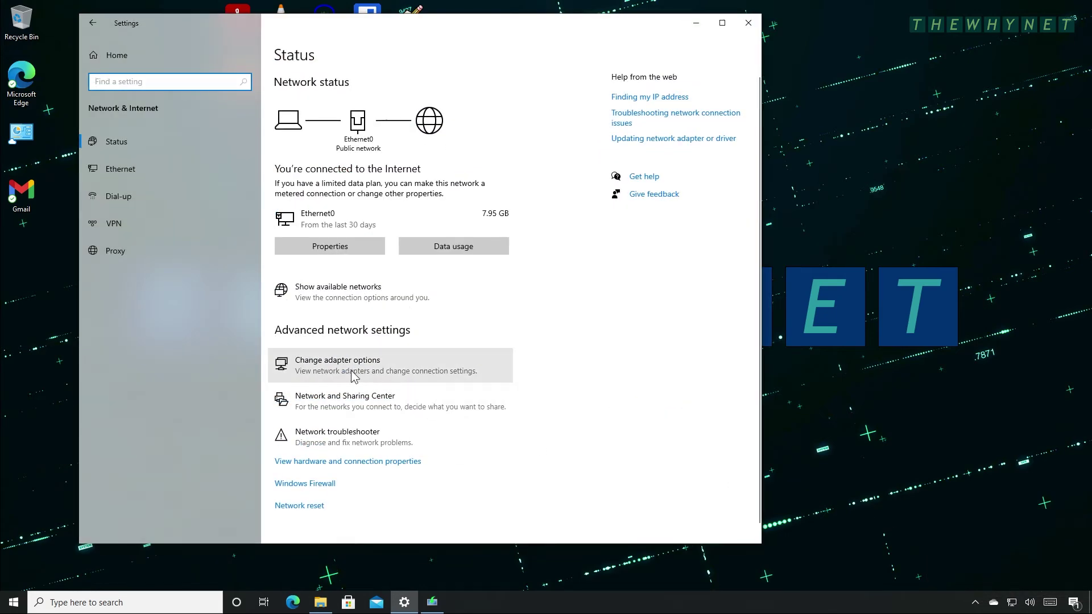
left_click(340, 366)
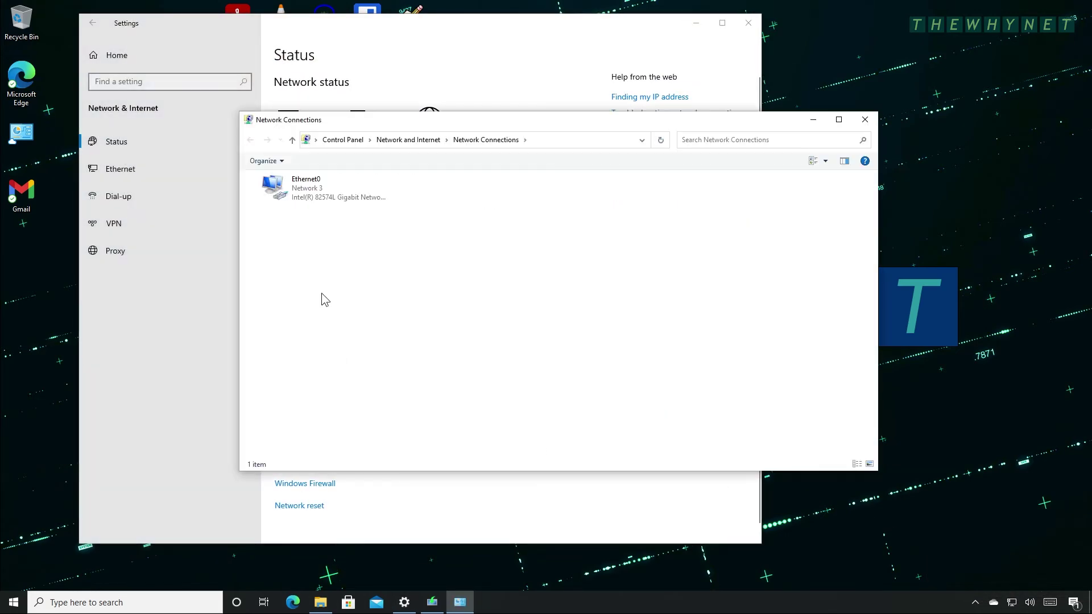
right_click(303, 194)
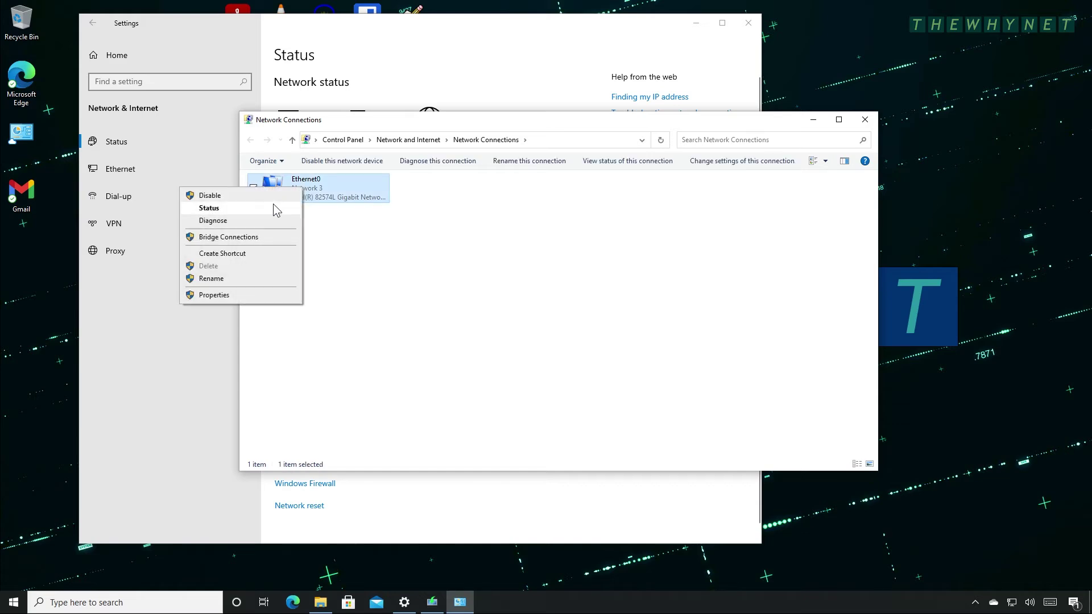
left_click(272, 196)
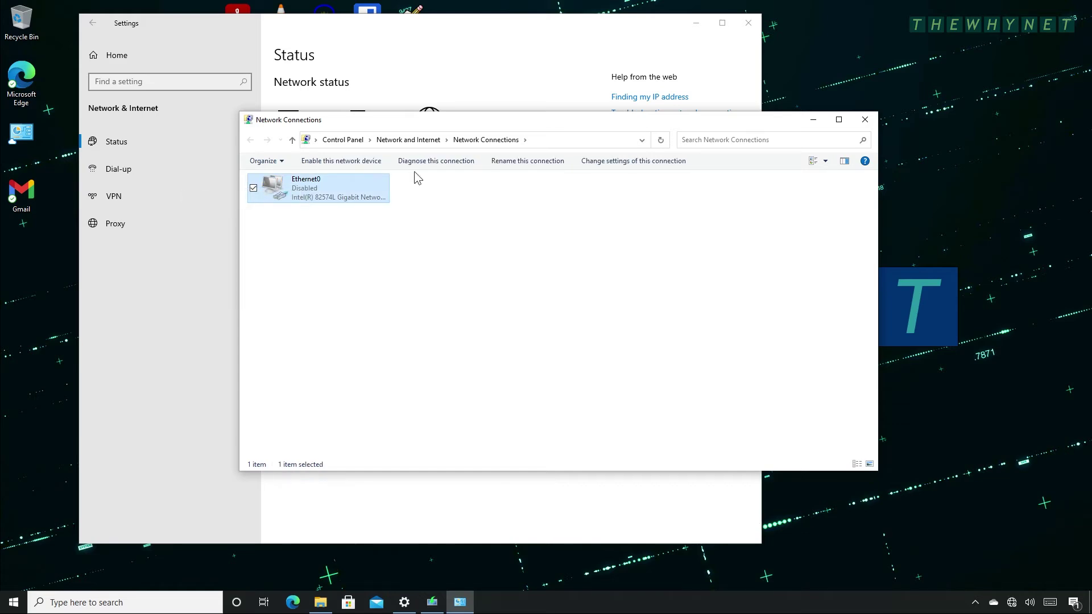
left_click(814, 119)
left_click(749, 22)
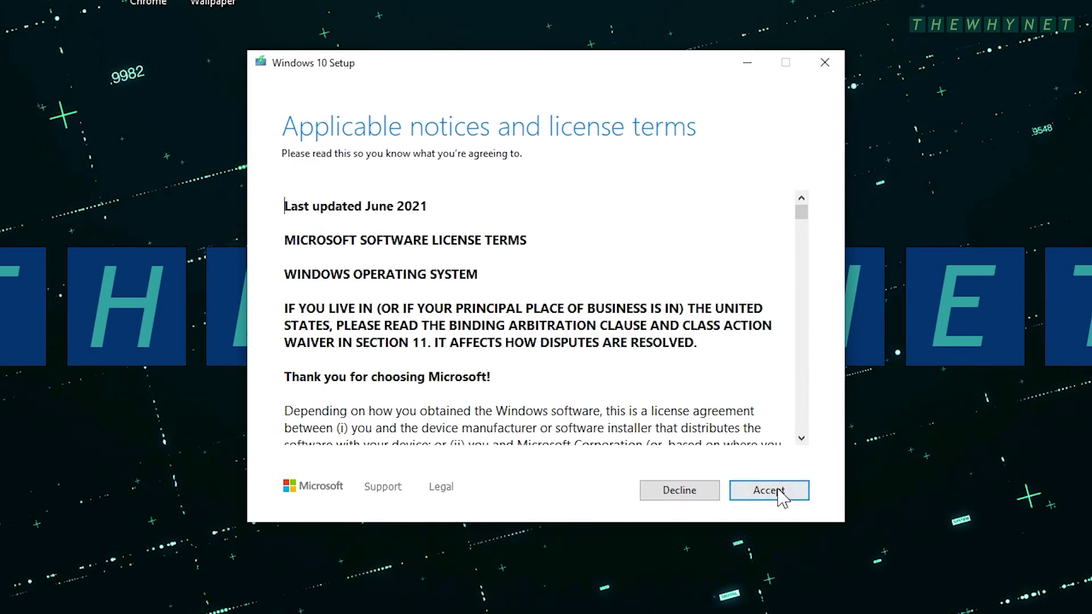
Accept the license terms and install Windows 11 Pro, keeping personal files and apps
left_click(783, 498)
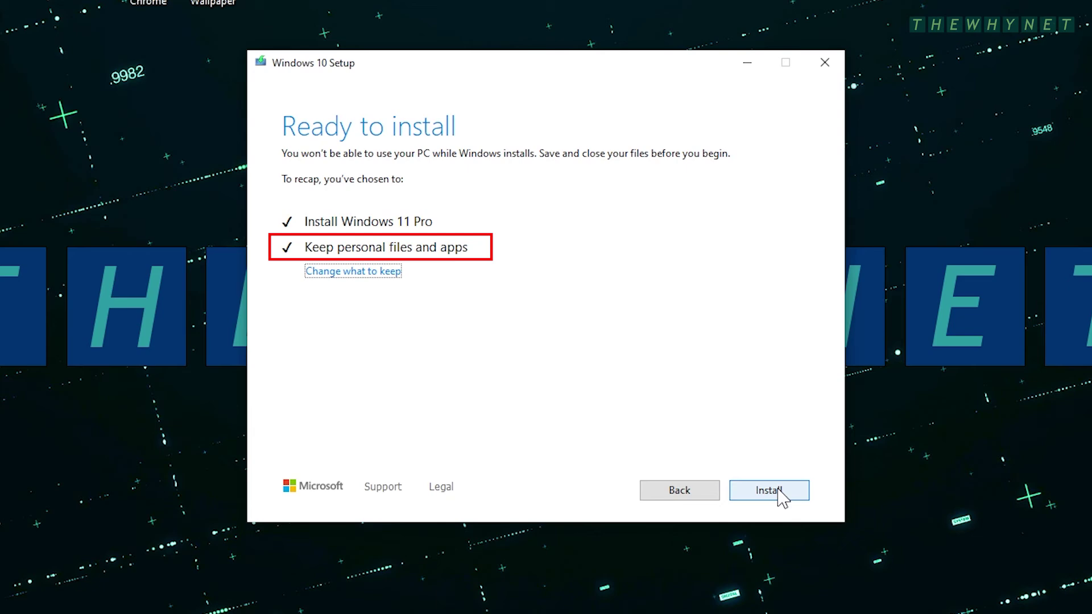
left_click(779, 490)
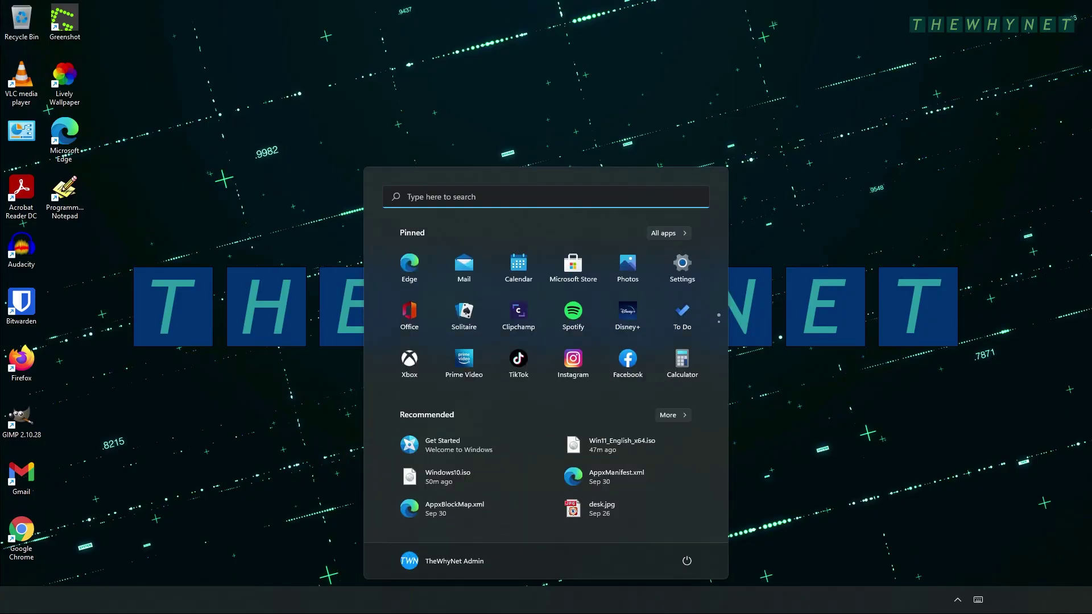
Run winver to confirm Windows 11 Pro version 21H2, then close the About Windows dialog
type("winver")
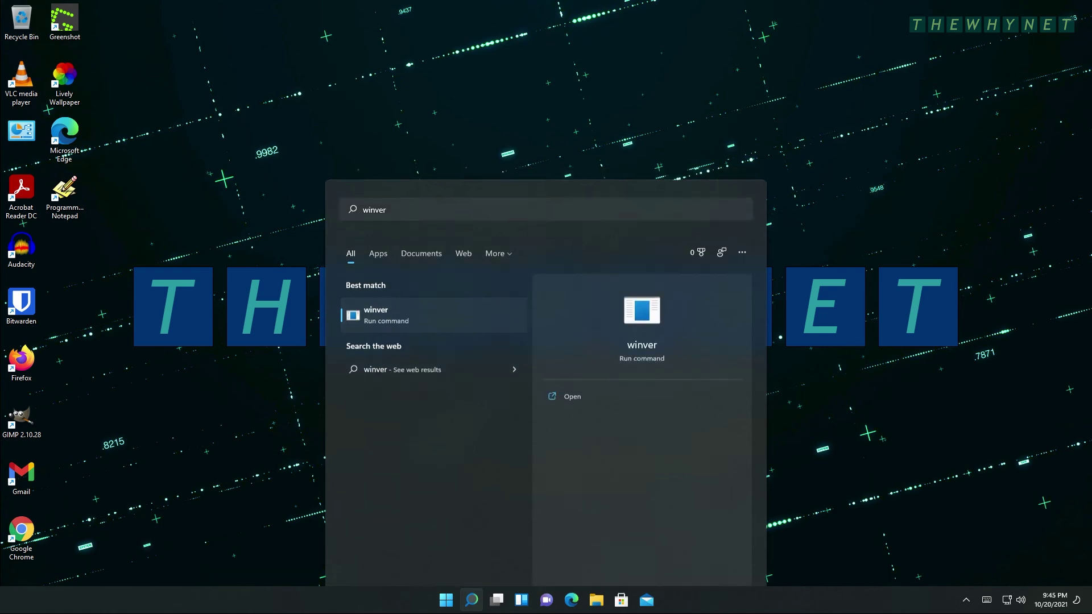
key("Return")
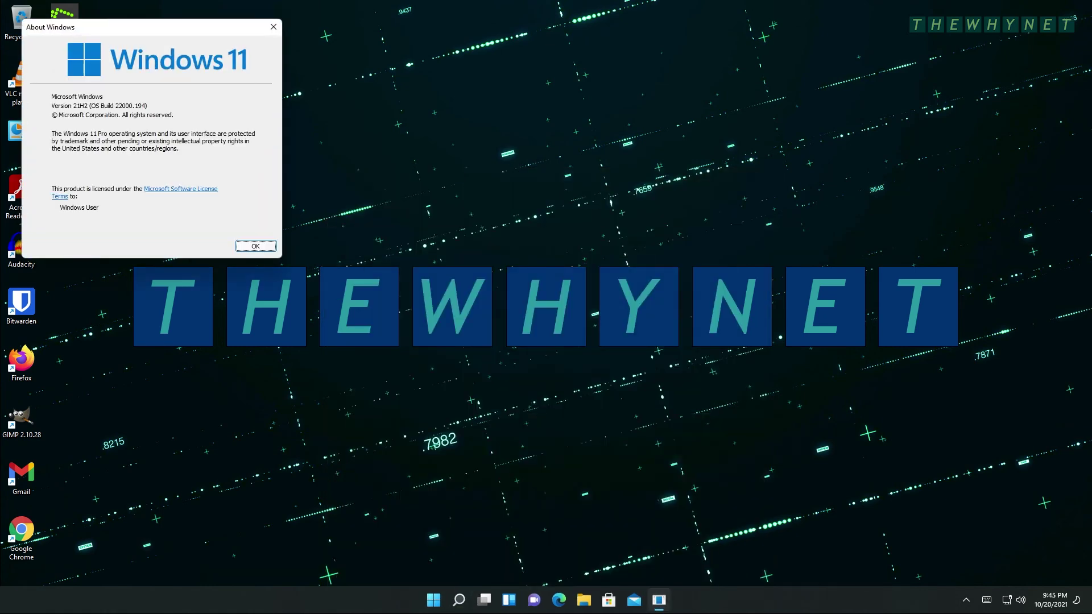
left_click(255, 246)
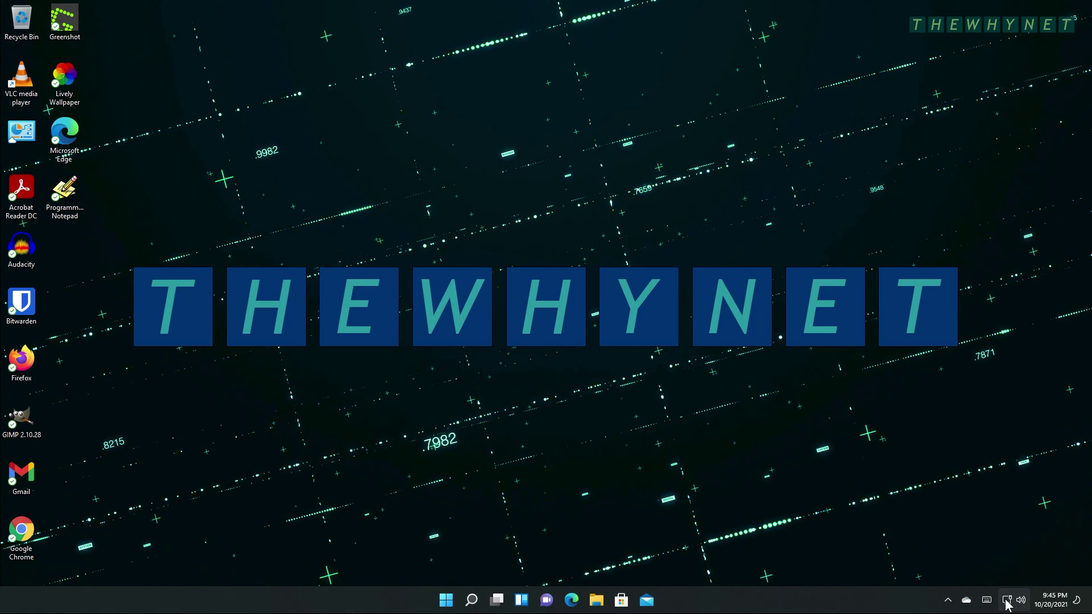
key("super")
Install the pending updates from Settings' Windows Update page and restart the PC
left_click(682, 259)
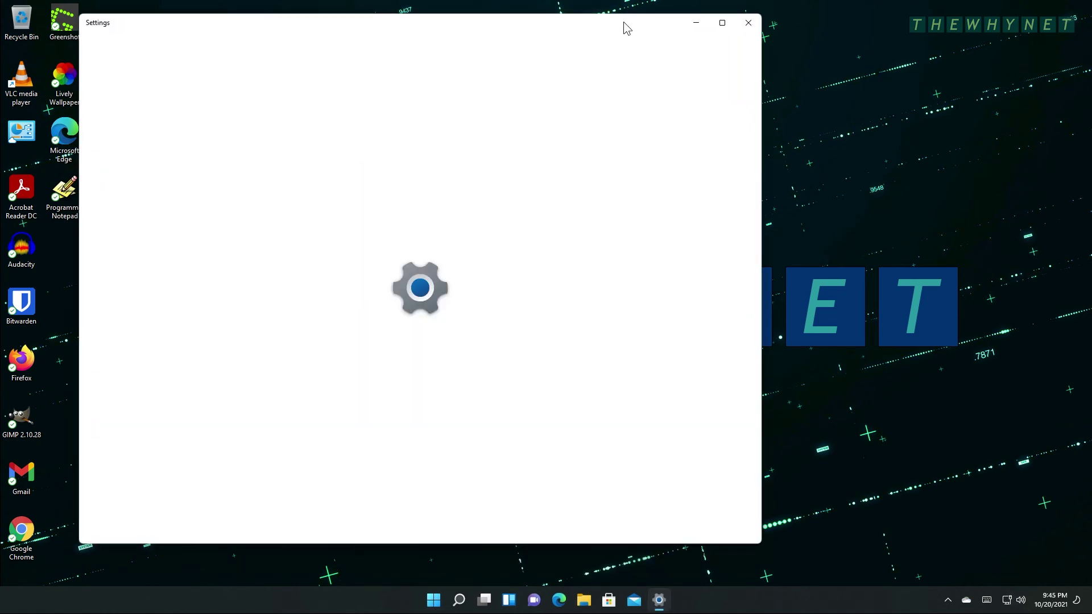
left_click(675, 101)
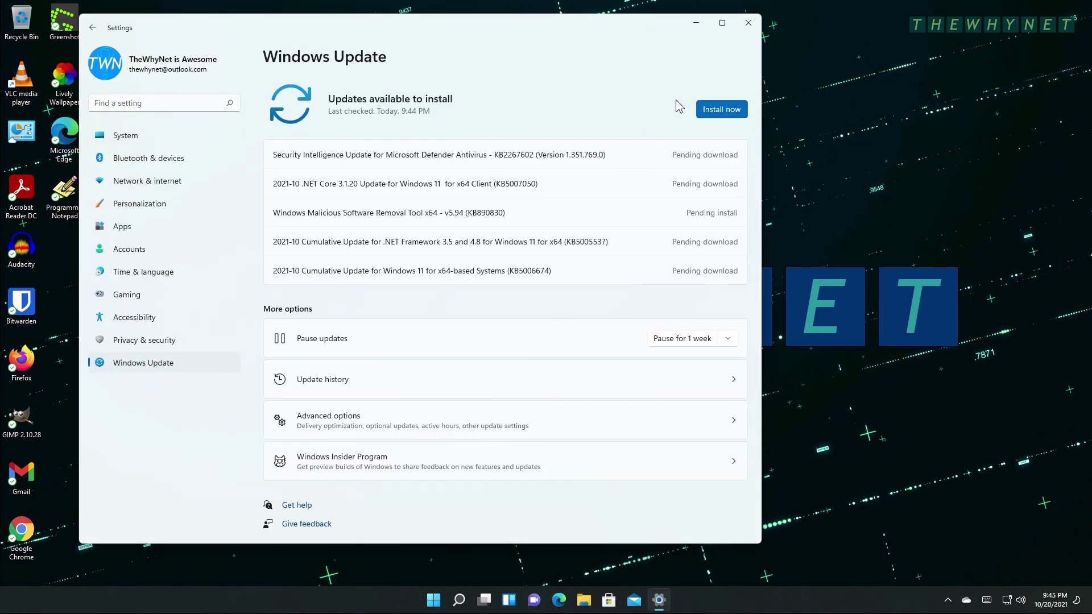
left_click(719, 109)
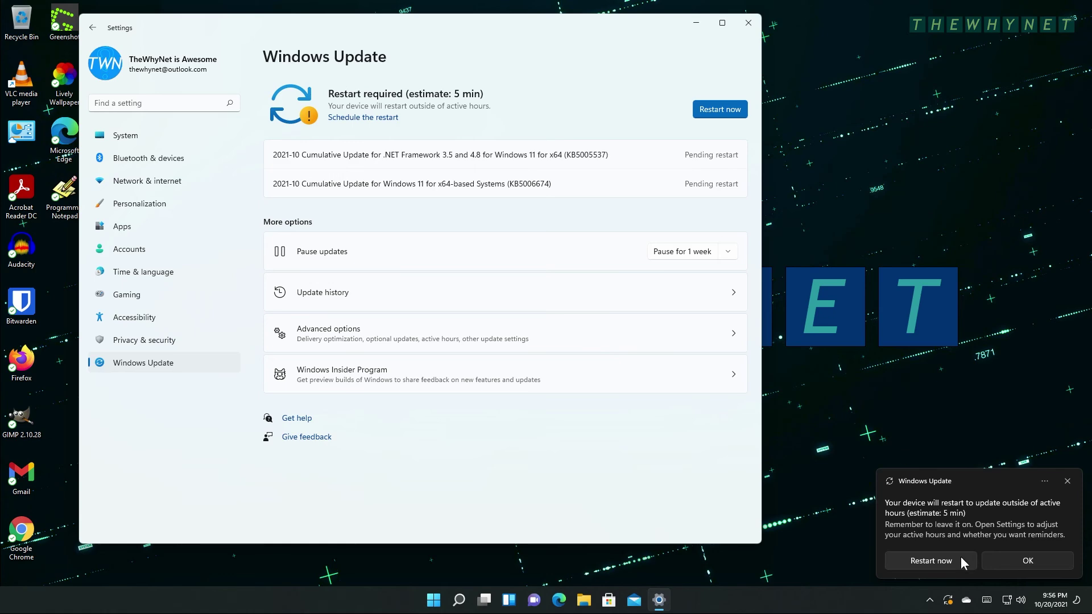
left_click(961, 557)
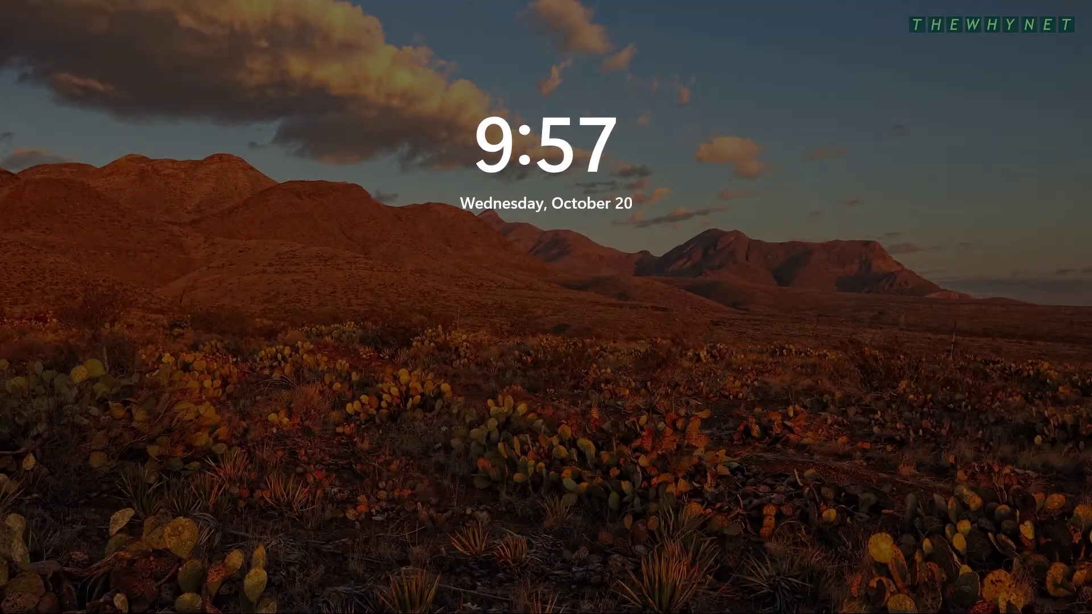
Sign back in with the account password and view Windows Update's update history
key("space")
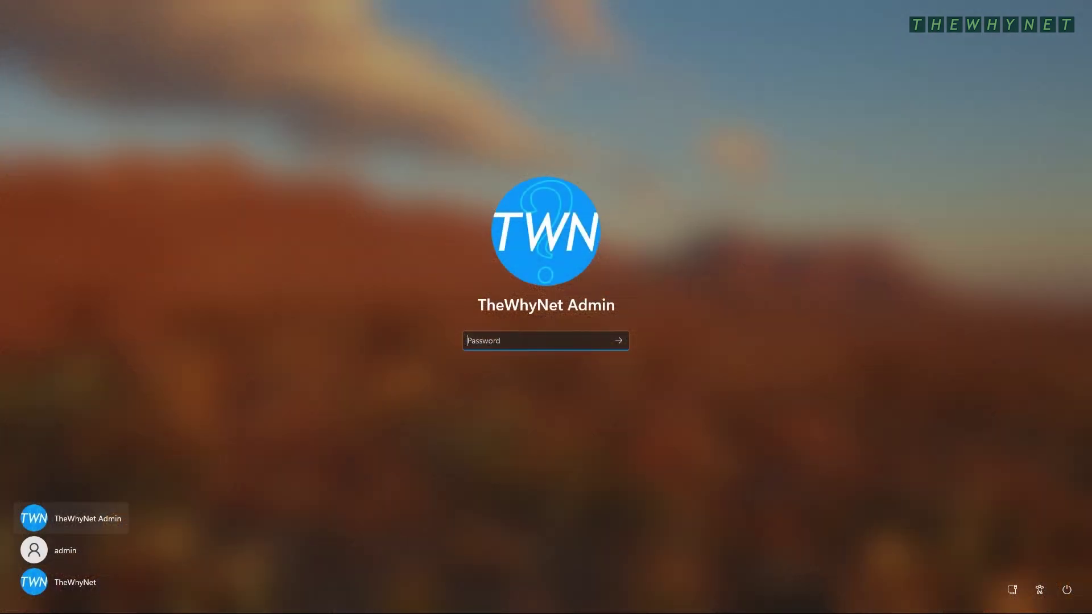
type("******")
key("Return")
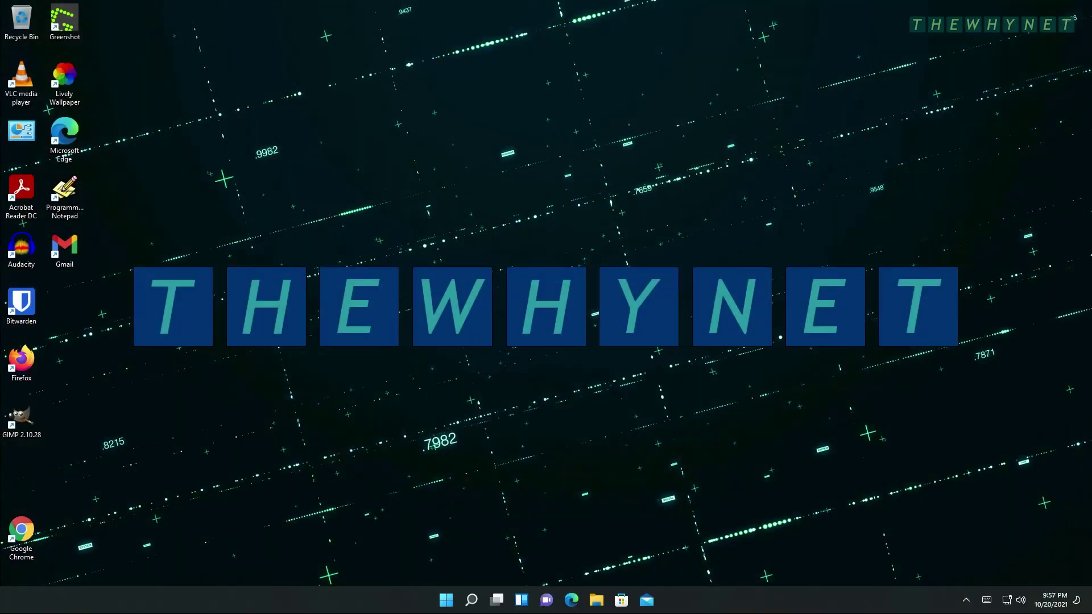
key("super")
left_click(680, 264)
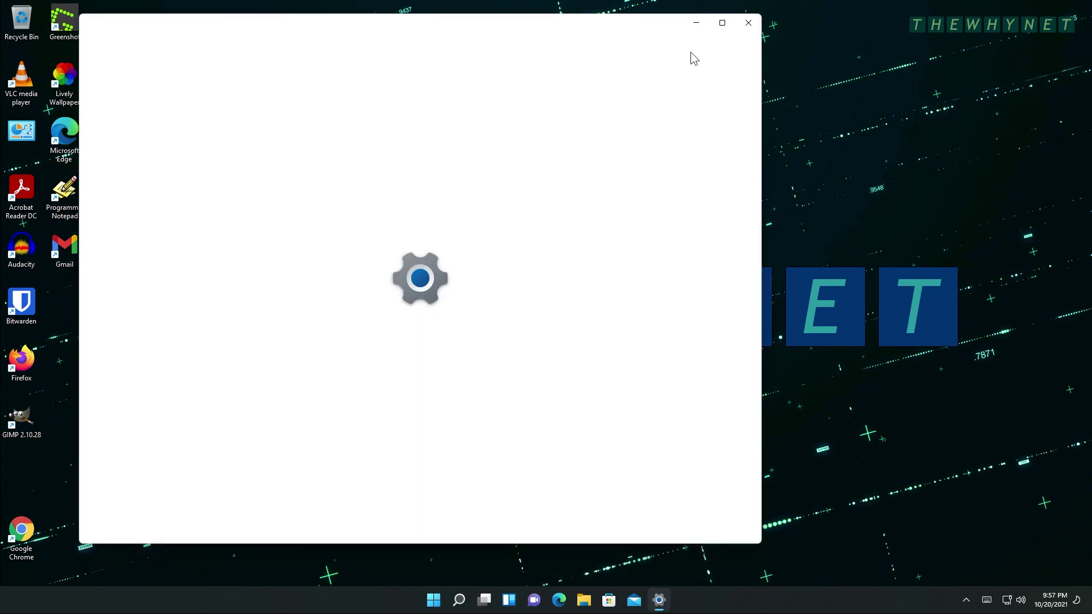
left_click(695, 100)
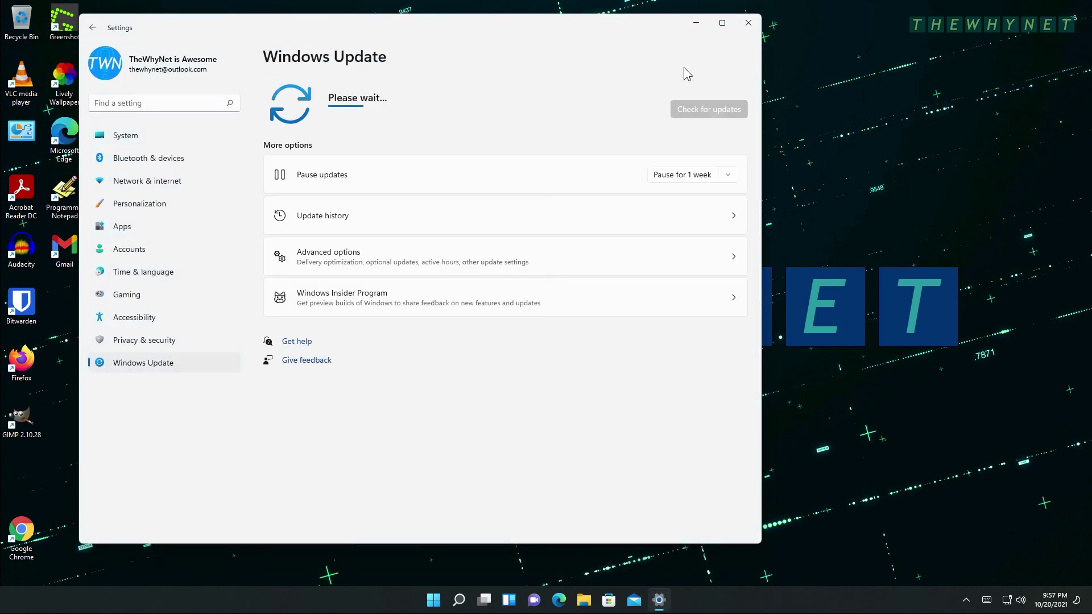
left_click(383, 225)
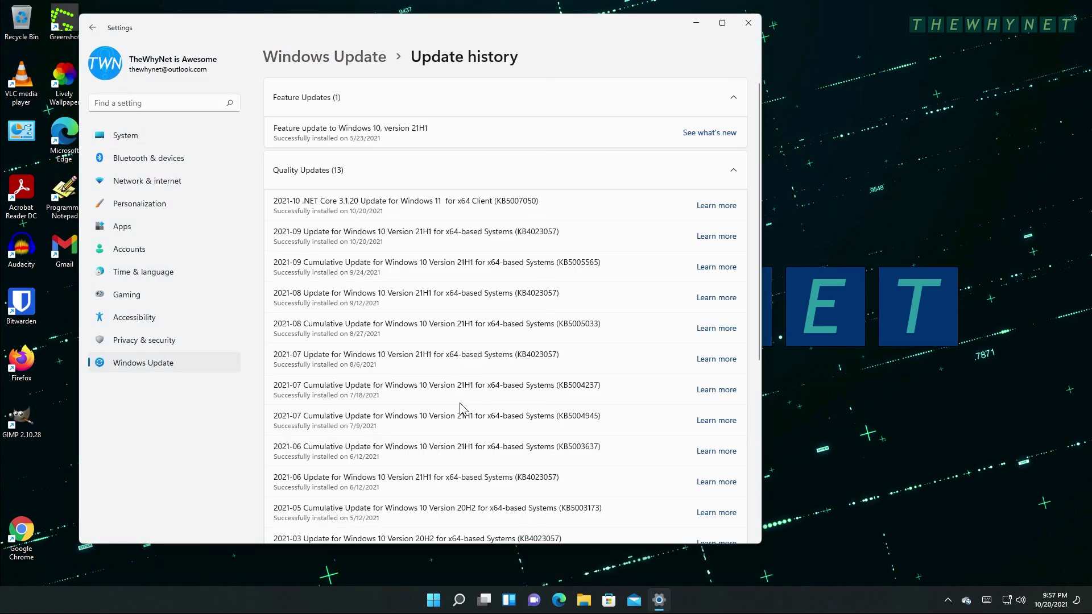
Close Settings, launch Chrome and Firefox, close GIMP, then start Lively Wallpaper
left_click(749, 23)
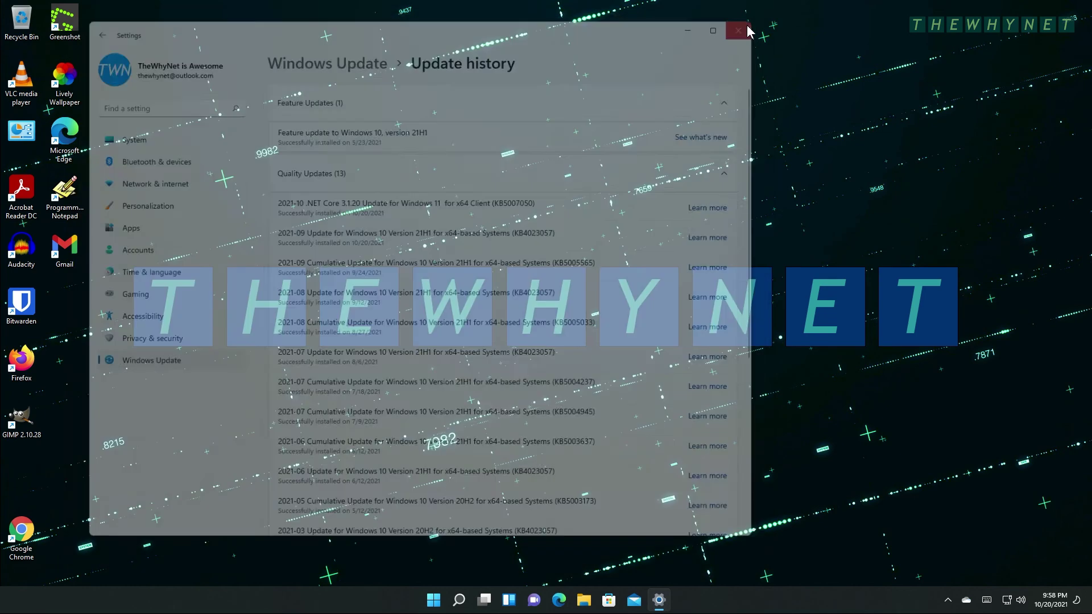
left_click_drag(27, 529, 26, 475)
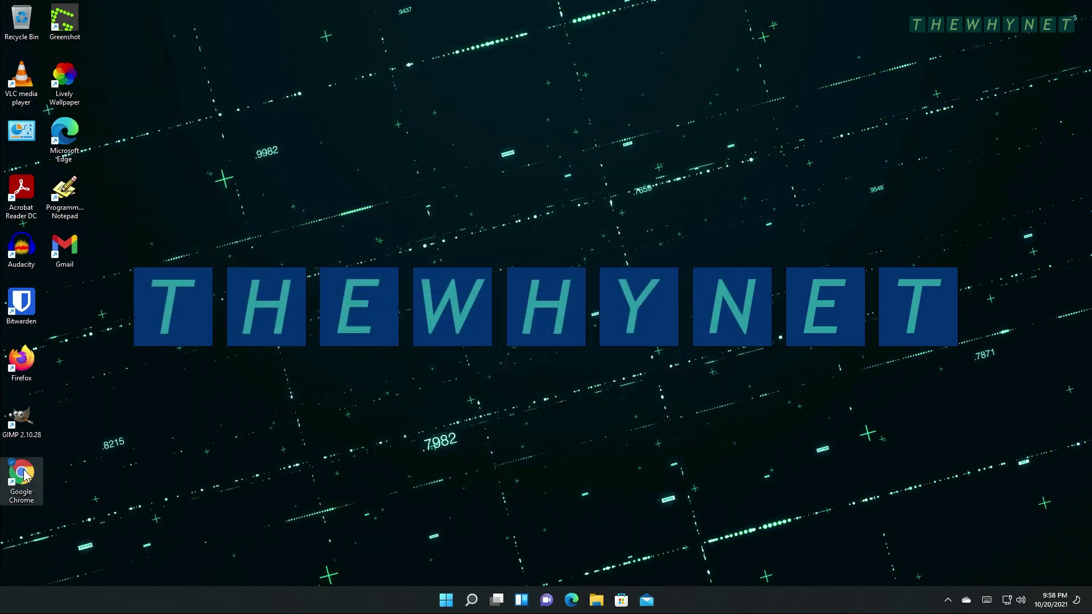
double_click(25, 475)
double_click(23, 364)
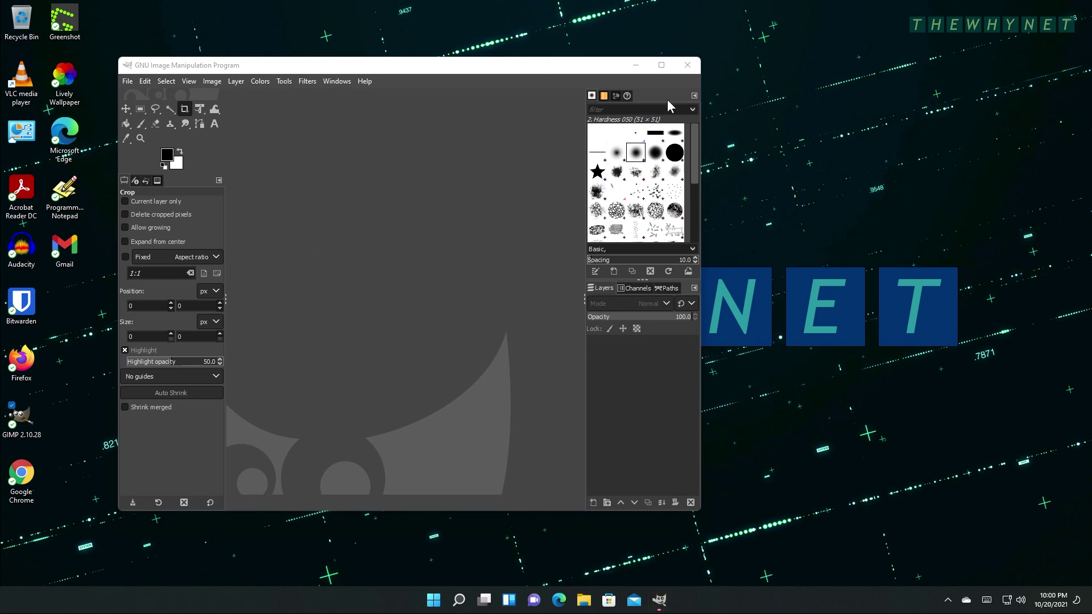
left_click(687, 65)
double_click(65, 80)
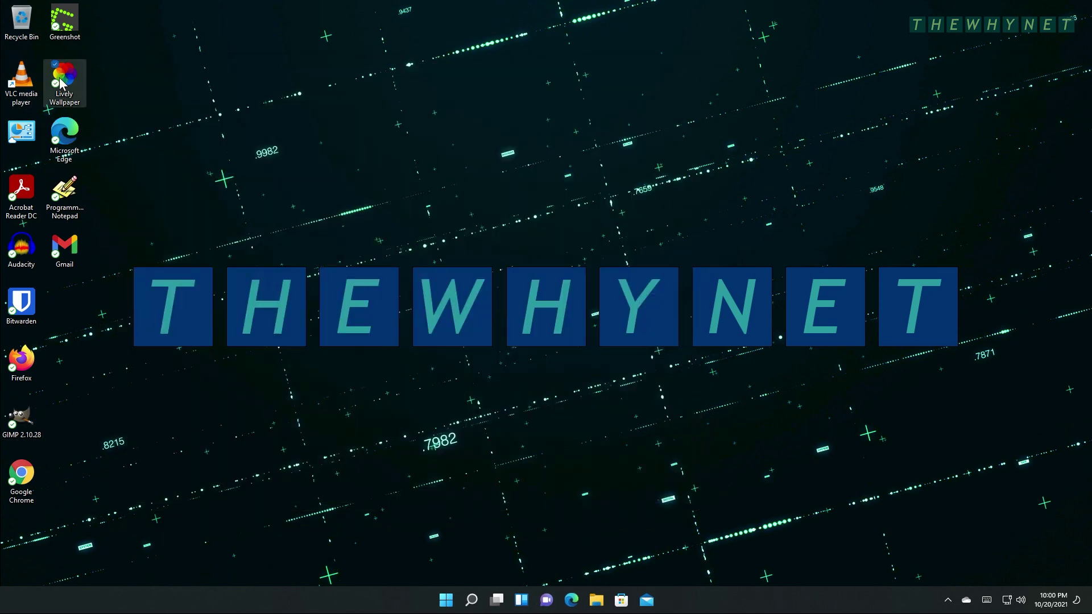